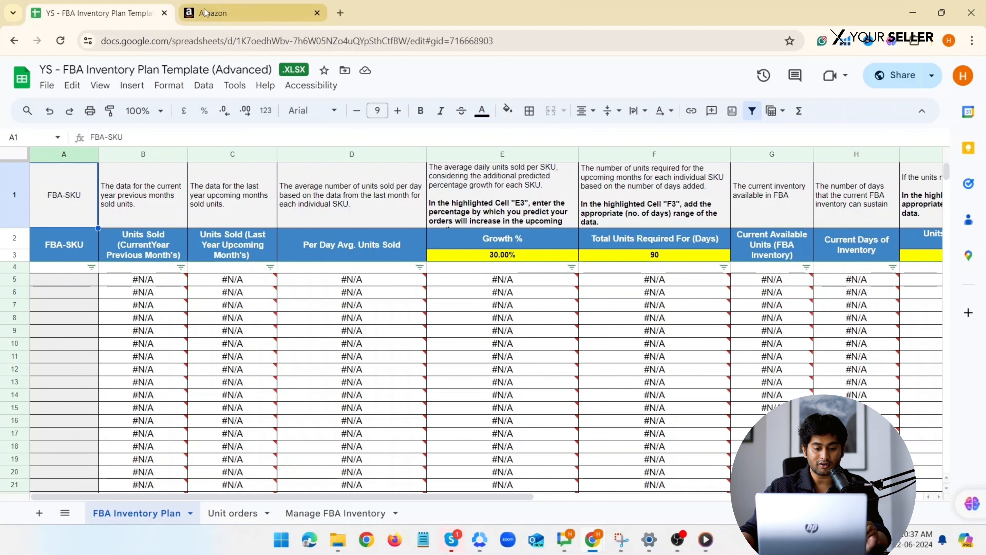
# Switch to Amazon Seller Central and open the Detail Page Sales and Traffic business report by ASIN.
pyautogui.click(233, 13)
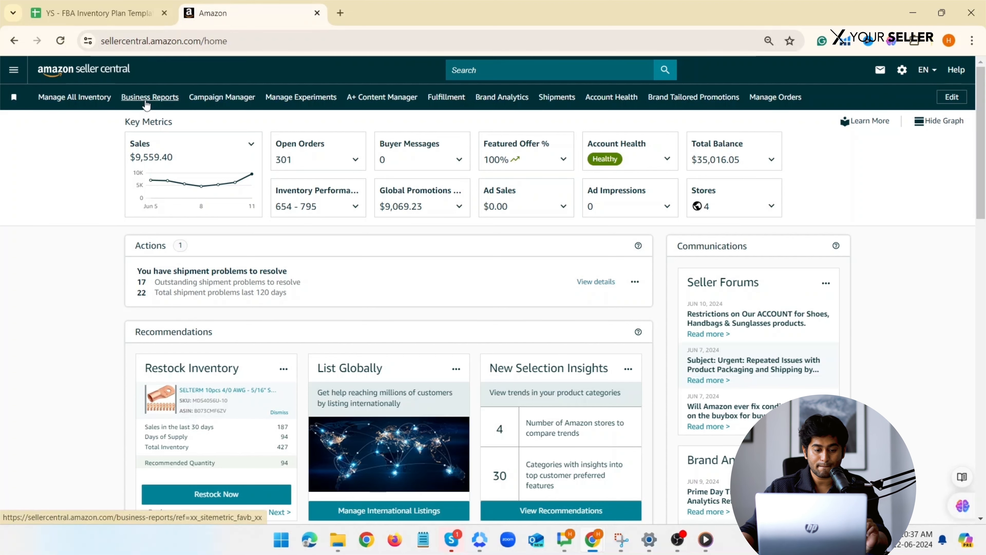
pyautogui.click(146, 102)
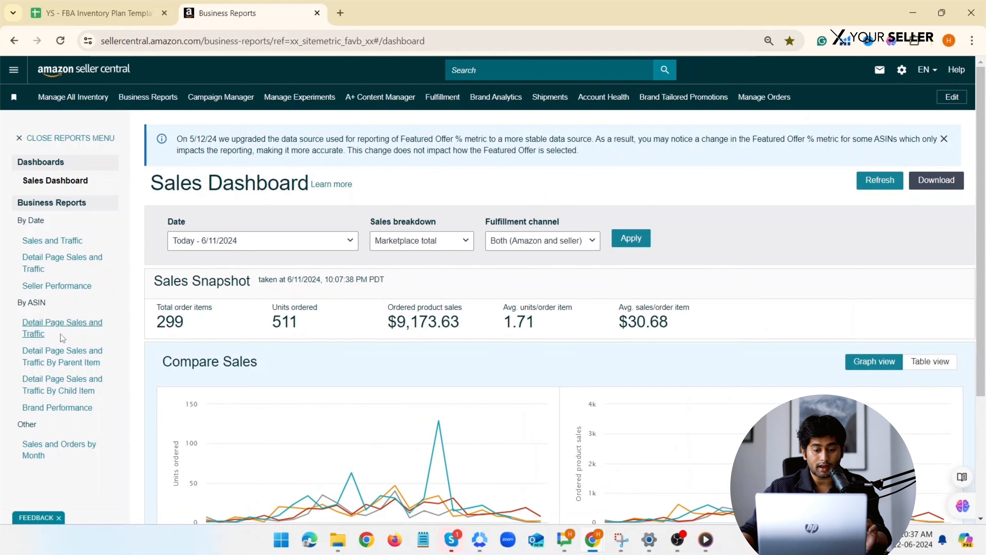
pyautogui.click(37, 331)
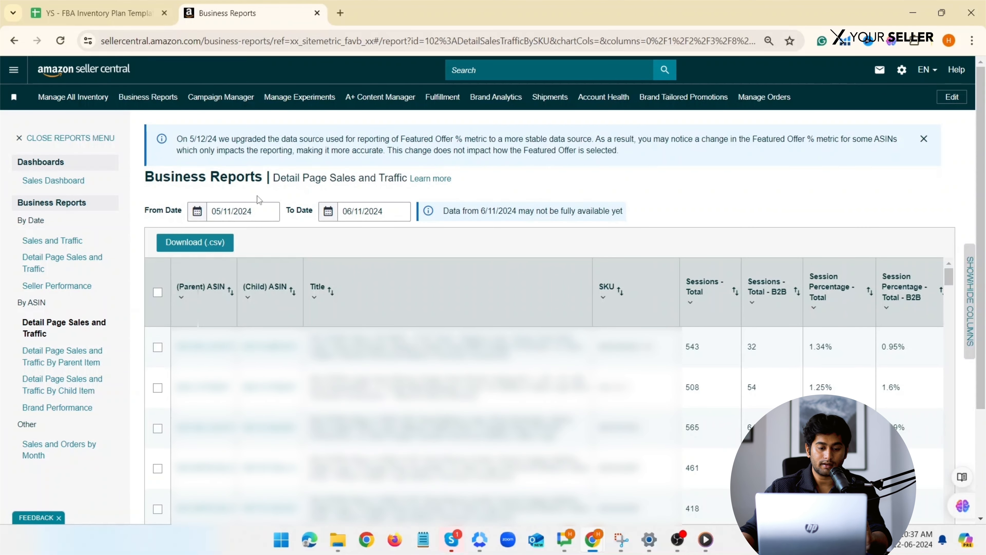
pyautogui.click(260, 211)
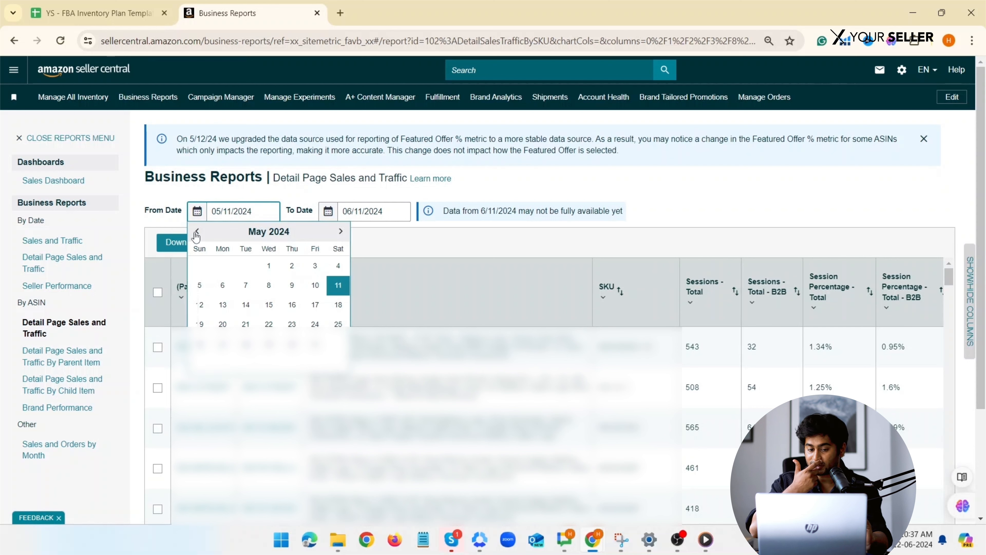
pyautogui.click(197, 232)
pyautogui.click(197, 233)
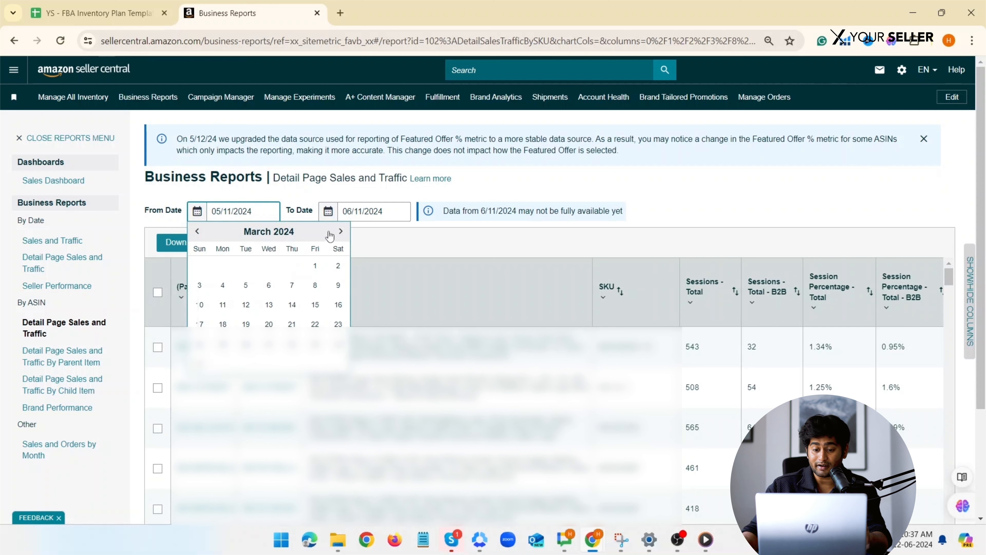
pyautogui.click(341, 232)
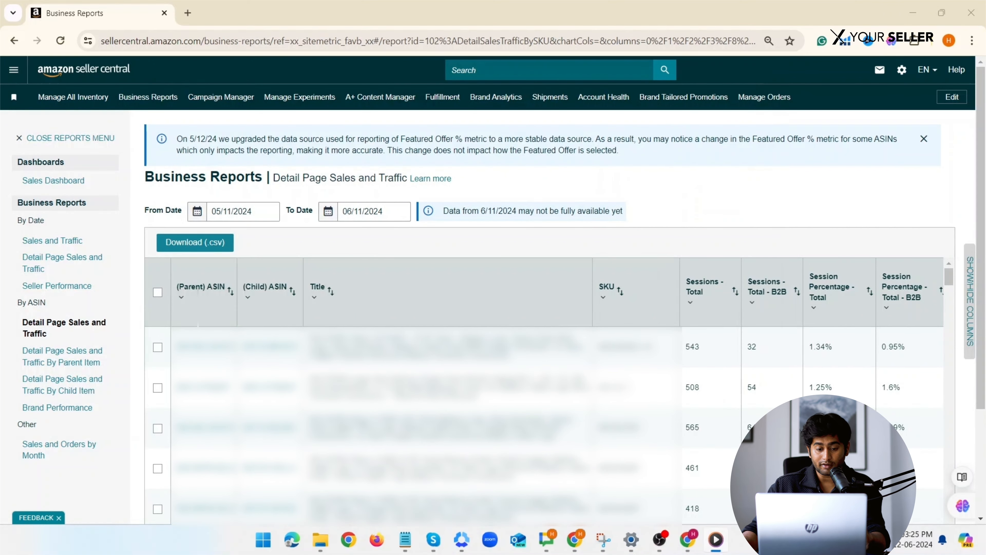
# Set the report's date range from 04/01/2024 to 05/31/2024 and download it as CSV.
pyautogui.click(248, 212)
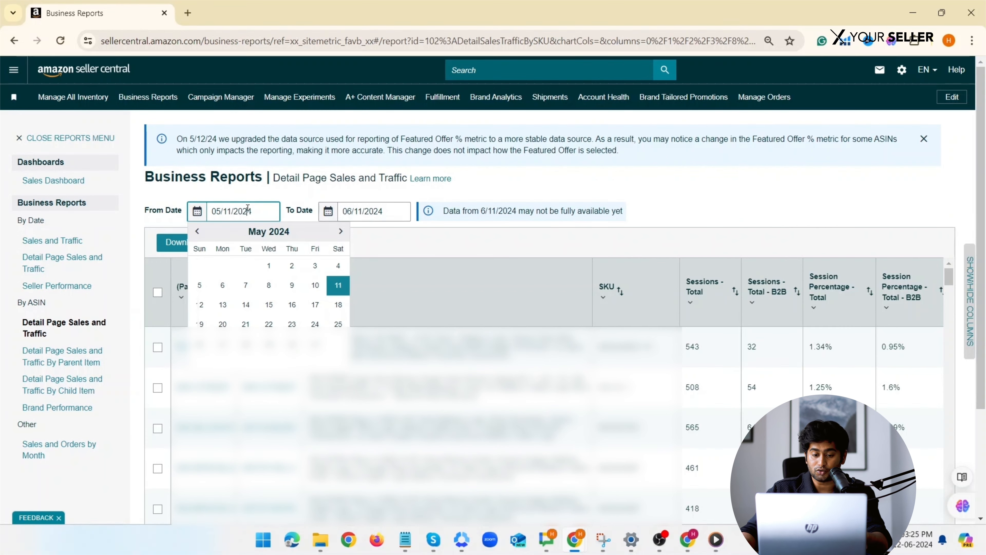
pyautogui.click(197, 231)
pyautogui.click(222, 266)
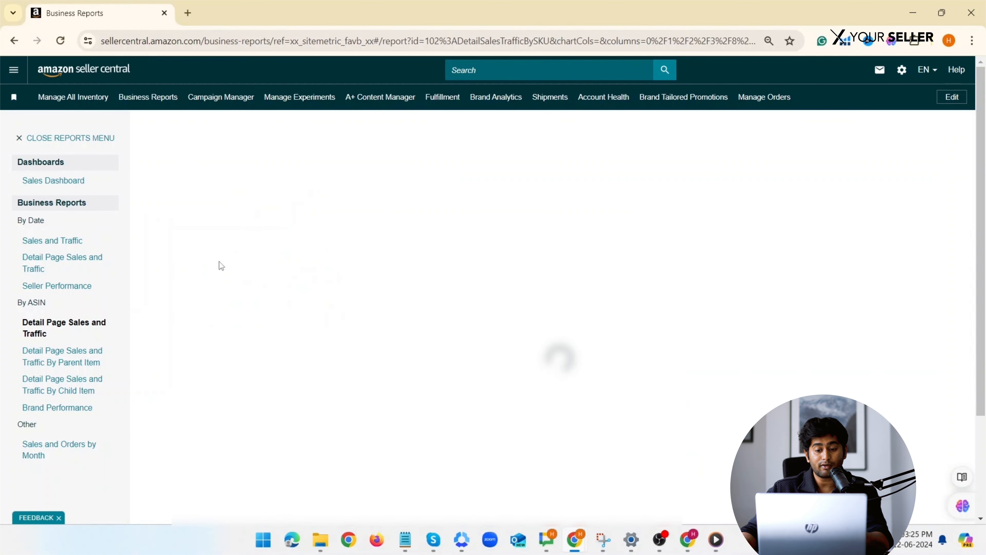
pyautogui.click(363, 213)
pyautogui.click(324, 231)
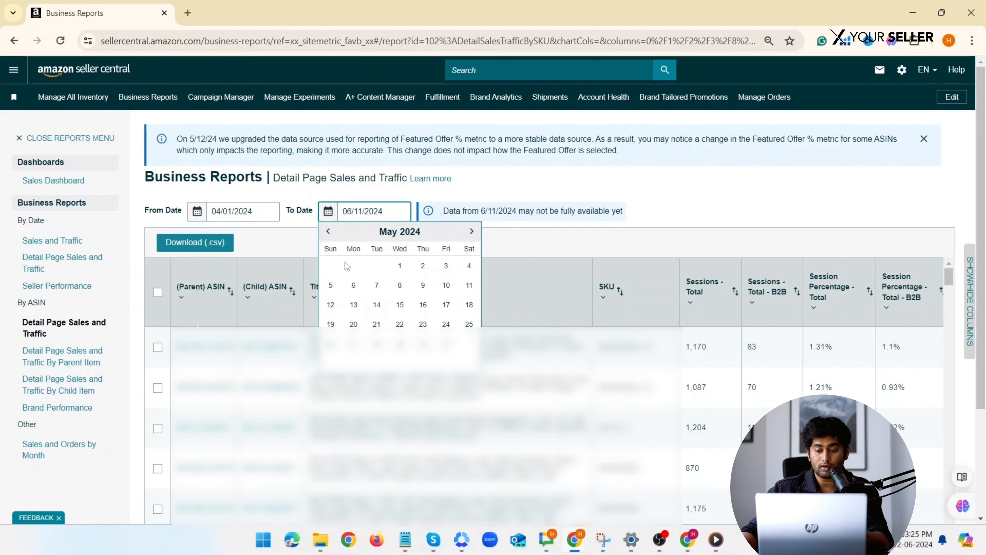
pyautogui.click(431, 344)
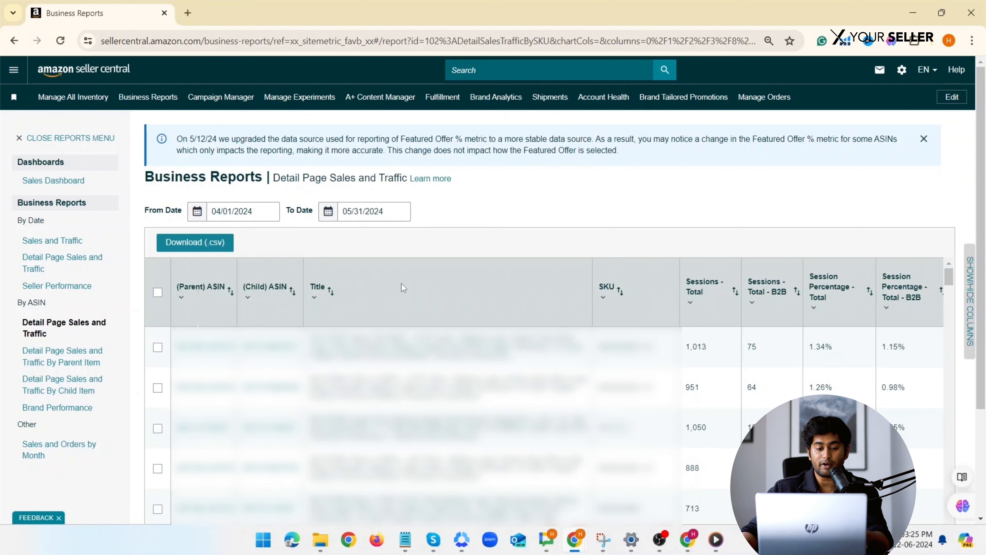
pyautogui.click(199, 243)
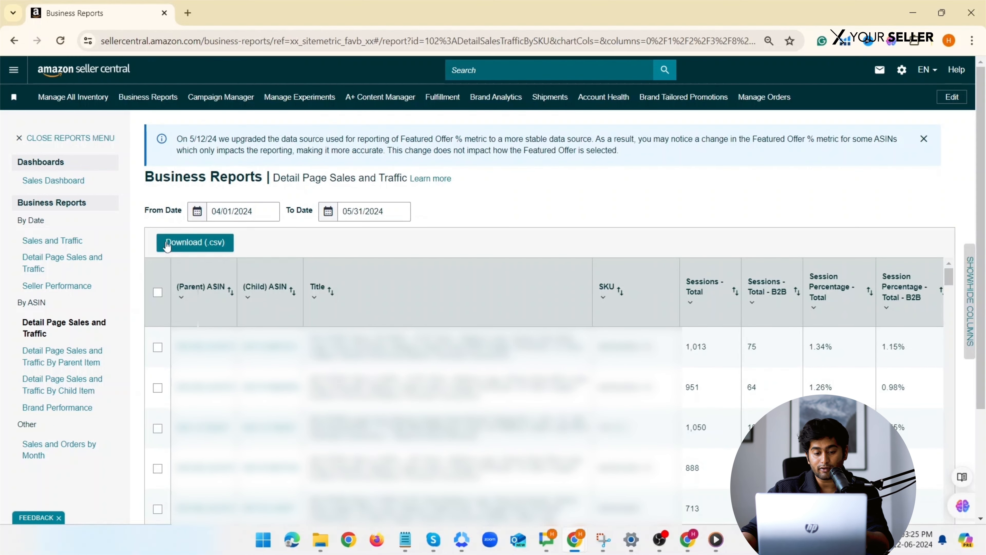
# Set the report's From Date to 06/01/2023.
pyautogui.click(250, 211)
pyautogui.click(197, 231)
pyautogui.click(197, 231)
pyautogui.click(197, 231)
pyautogui.click(197, 231)
pyautogui.click(196, 230)
pyautogui.click(197, 231)
pyautogui.click(196, 230)
pyautogui.click(196, 231)
pyautogui.click(197, 230)
pyautogui.click(197, 231)
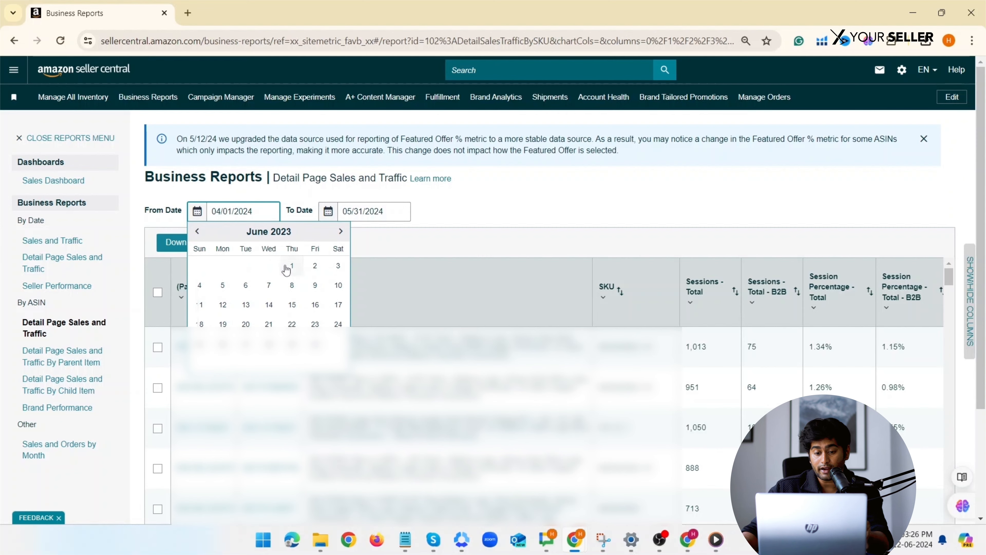
pyautogui.click(290, 266)
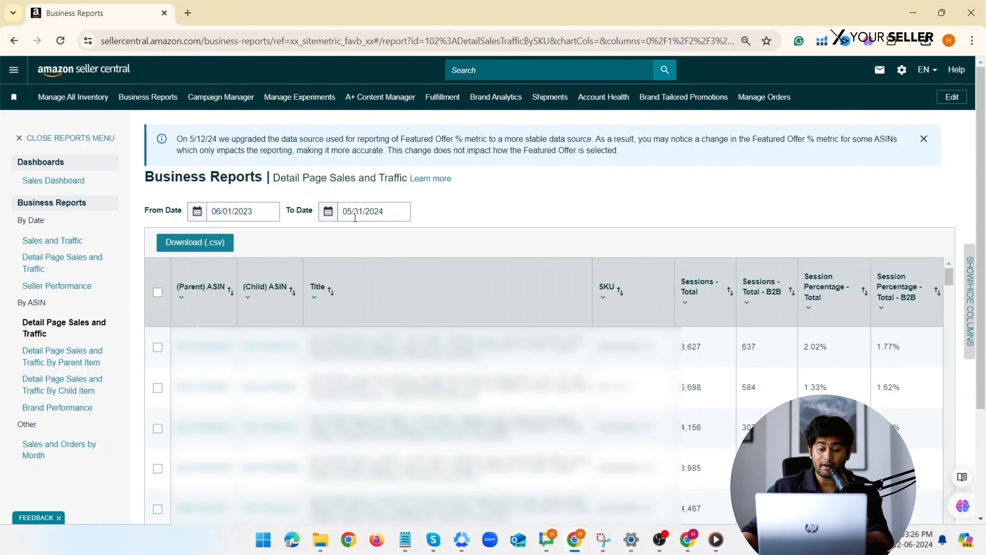
# Set the report's To Date to 07/31/2023 and download the last-year report as CSV.
pyautogui.click(355, 217)
pyautogui.click(329, 232)
pyautogui.click(329, 232)
pyautogui.click(329, 233)
pyautogui.click(329, 232)
pyautogui.click(329, 233)
pyautogui.click(329, 232)
pyautogui.click(330, 233)
pyautogui.click(331, 234)
pyautogui.click(331, 234)
pyautogui.click(331, 234)
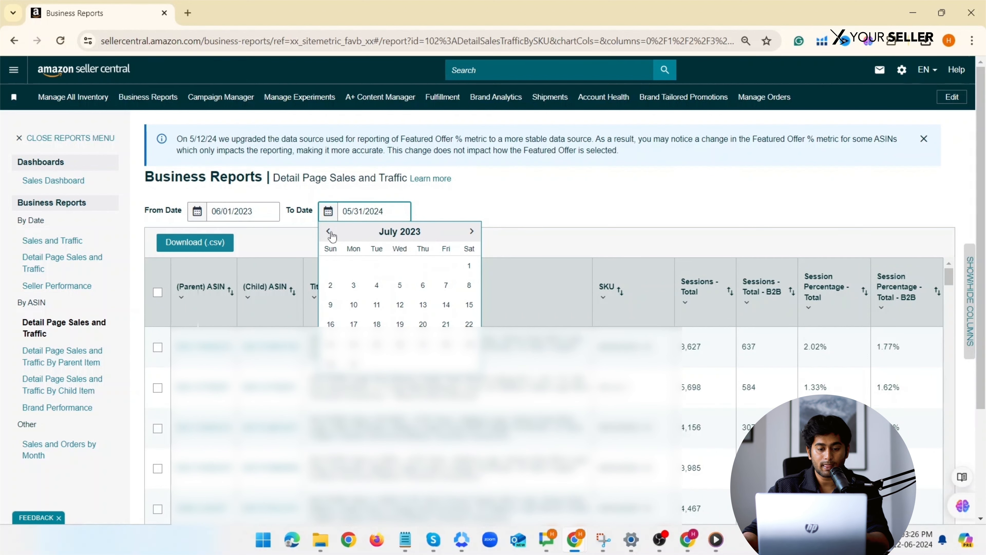
pyautogui.click(354, 363)
pyautogui.click(168, 246)
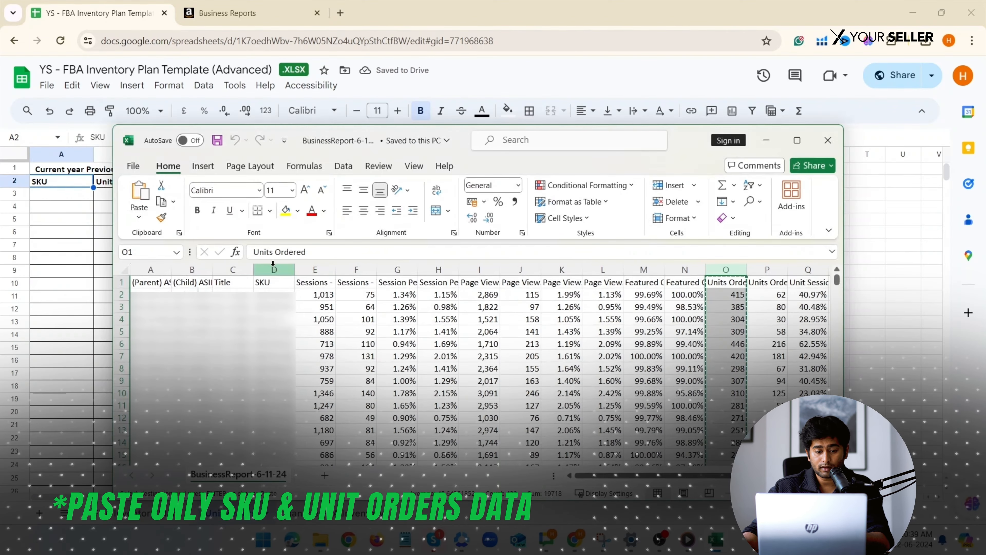
# Paste the current-year report's SKU column into the Unit orders sheet under Current year Previous Months, starting at A2.
pyautogui.click(68, 185)
pyautogui.hotkey('ctrl', 'v')
pyautogui.click(68, 206)
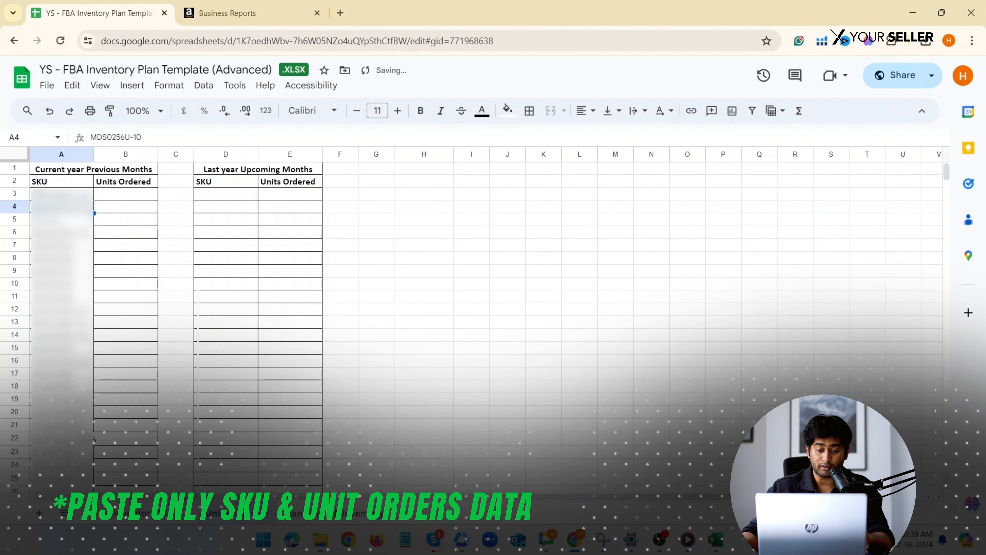
# Copy the Units Ordered column from the current-year report in Excel into the Unit orders sheet, starting at B2.
pyautogui.click(716, 539)
pyautogui.click(726, 270)
pyautogui.click(728, 283)
pyautogui.click(727, 270)
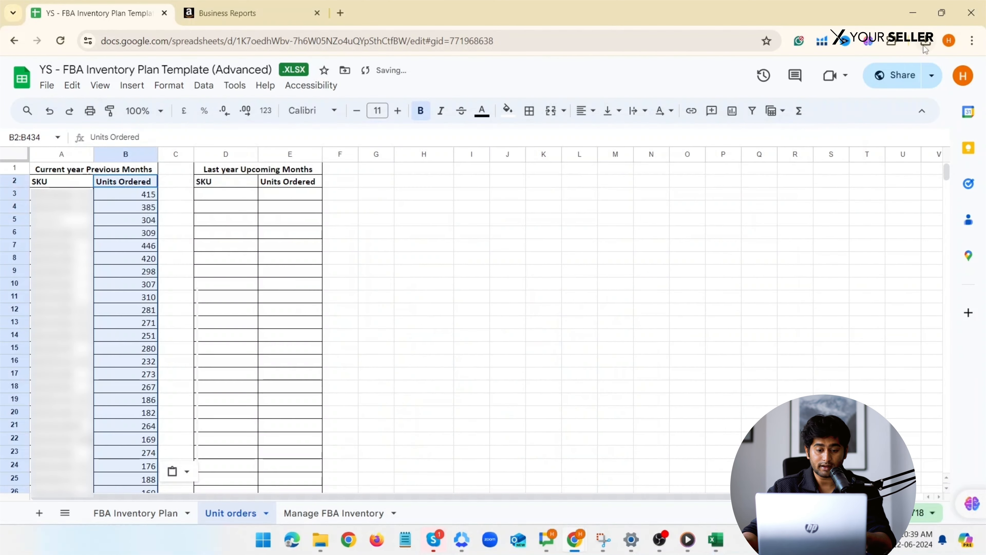
# Open the downloaded last-year report and copy its SKU column into the Last year Upcoming Months table, starting at D2.
pyautogui.click(927, 41)
pyautogui.click(832, 111)
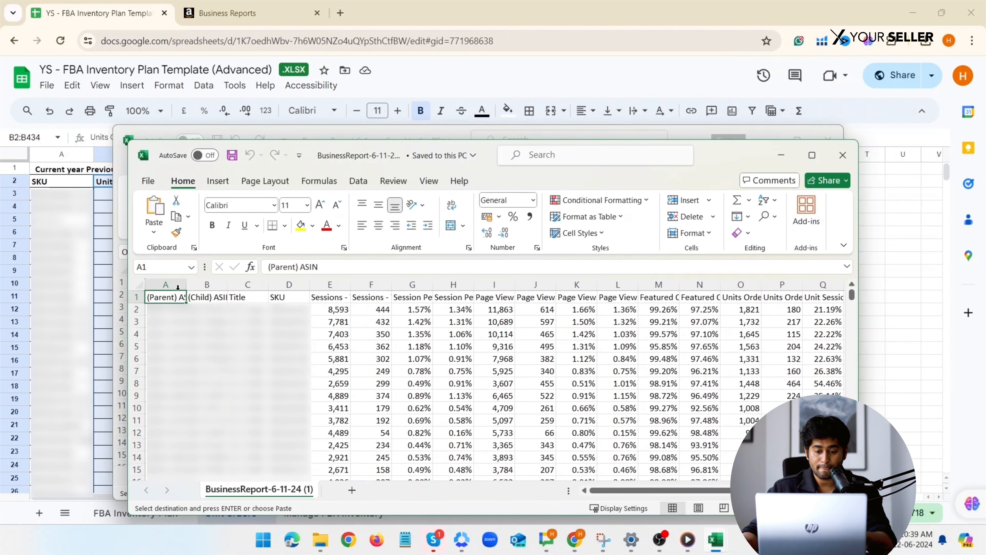
pyautogui.click(278, 284)
pyautogui.click(78, 183)
pyautogui.click(221, 182)
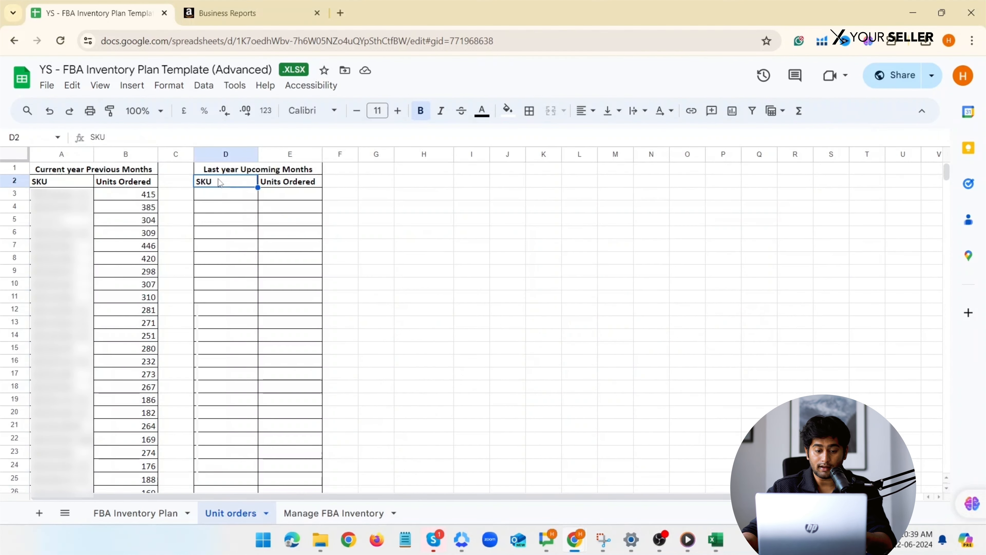
pyautogui.hotkey('ctrl', 'v')
# Copy the last-year report's Units Ordered column into the Last year Upcoming Months table, starting at E2.
pyautogui.click(647, 474)
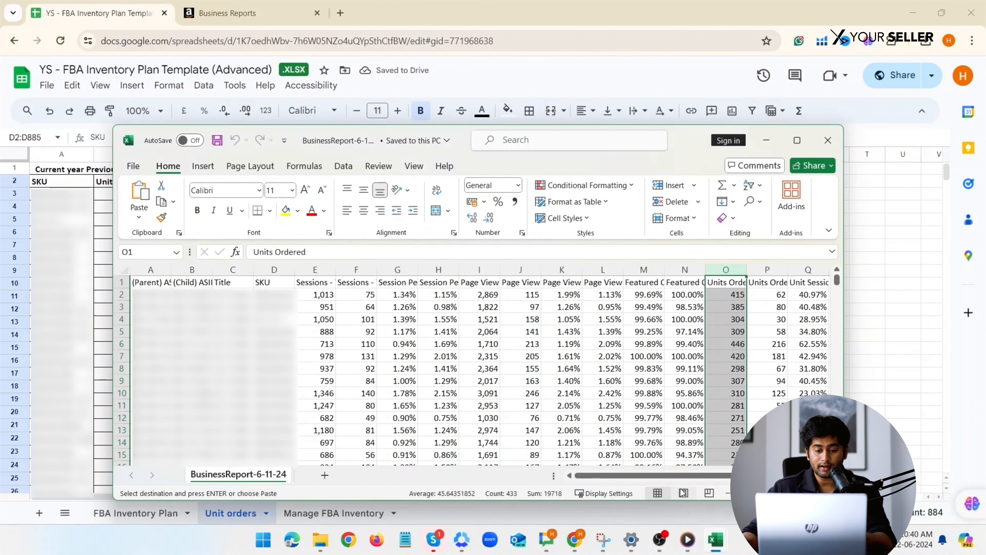
pyautogui.click(730, 466)
pyautogui.click(742, 285)
pyautogui.hotkey('ctrl', 'c')
pyautogui.click(781, 155)
pyautogui.click(766, 140)
pyautogui.click(298, 185)
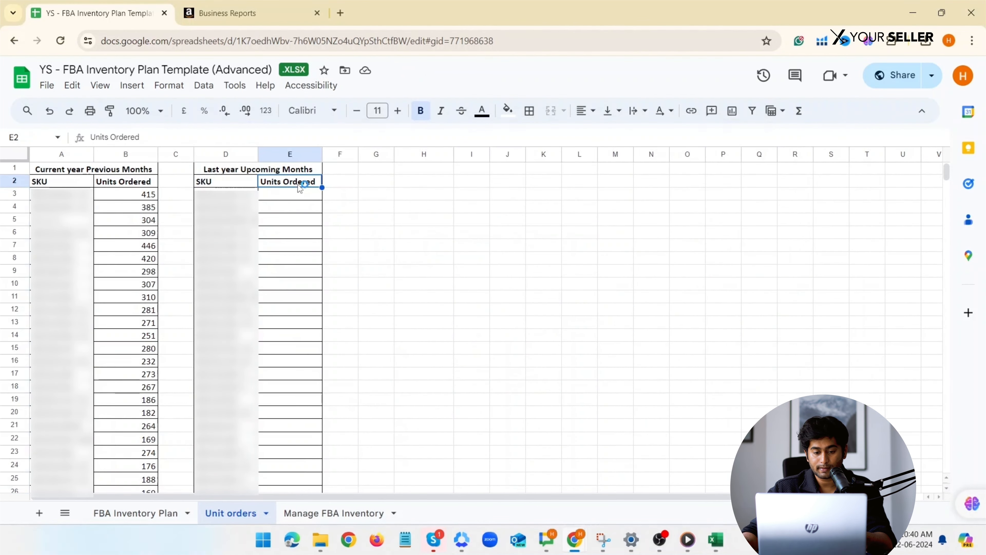
pyautogui.hotkey('ctrl', 'v')
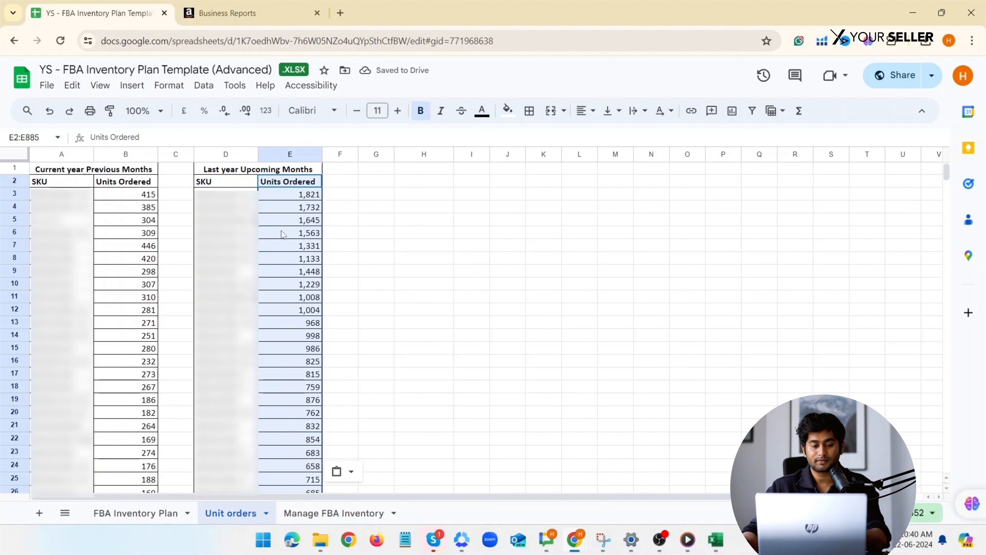
pyautogui.click(284, 234)
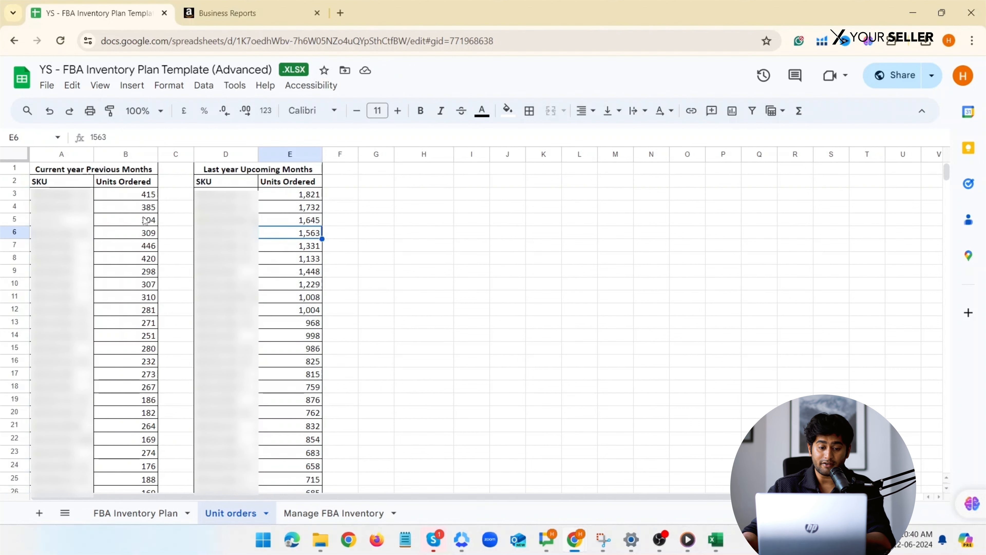
# In Seller Central's Fulfillment Reports, open Manage FBA Inventory and request the report as a CSV download.
pyautogui.hotkey('ctrl', 'Tab')
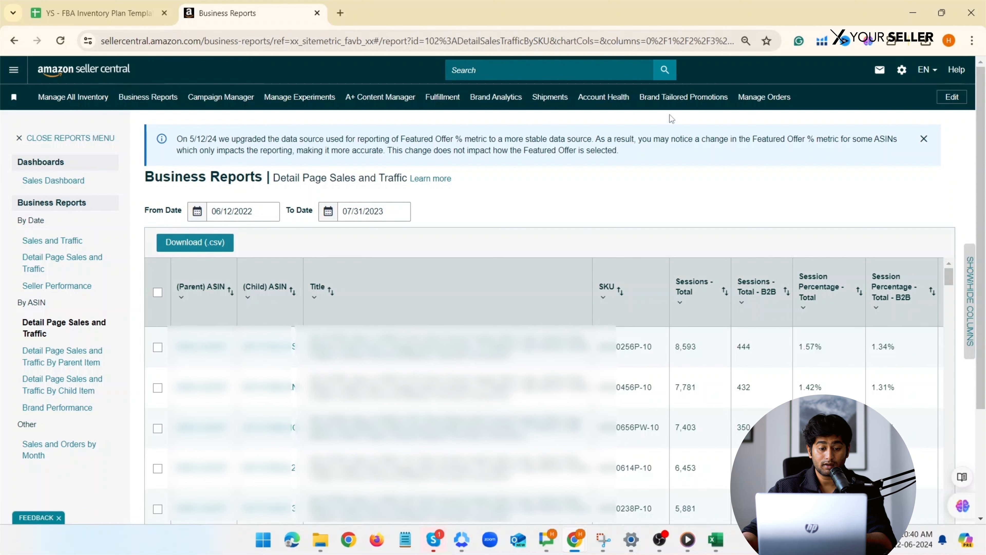
pyautogui.click(442, 102)
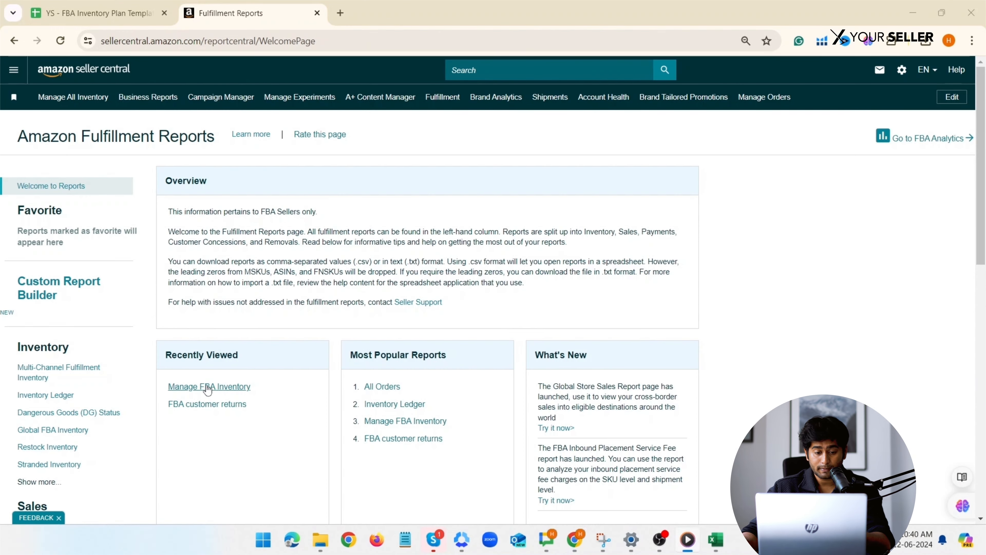
pyautogui.click(203, 387)
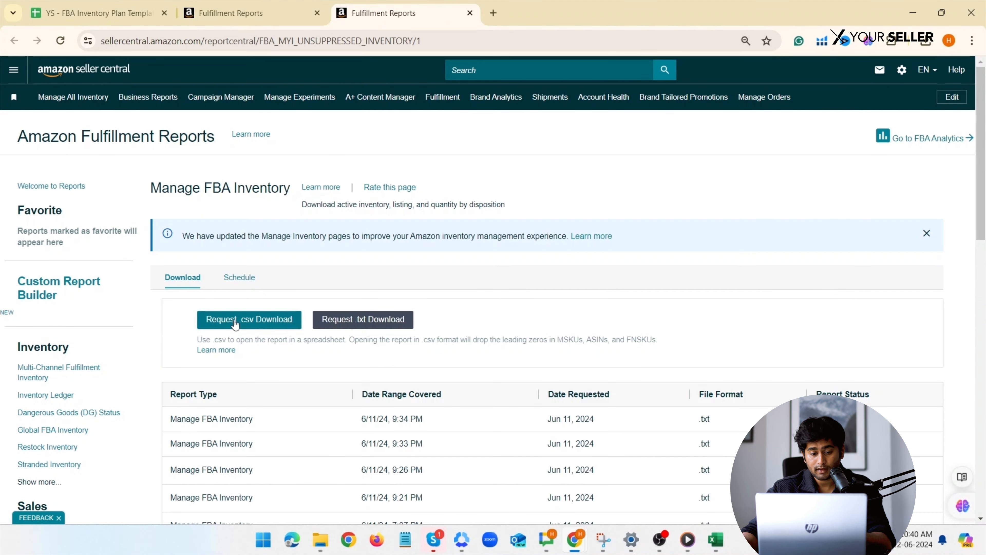
pyautogui.click(235, 320)
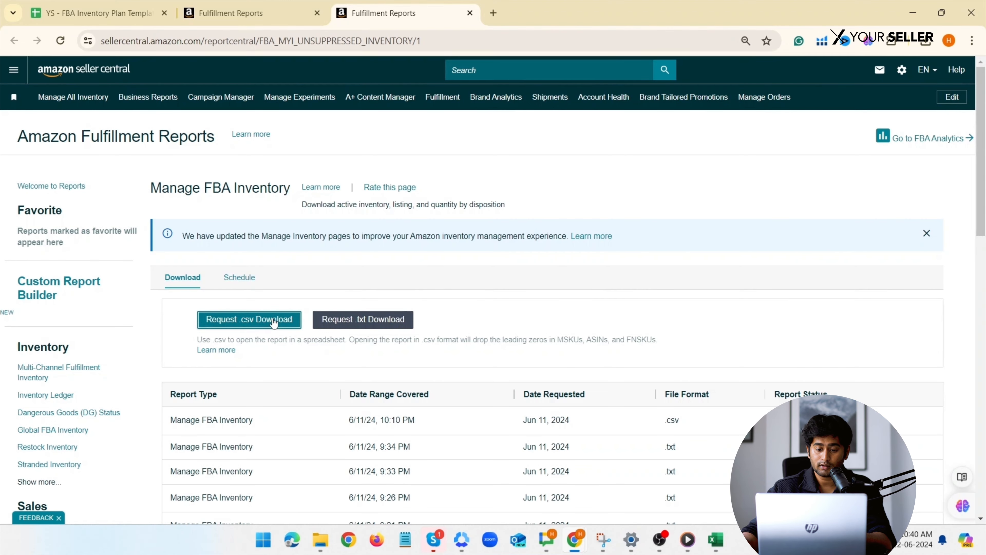
pyautogui.hotkey('alt', 'Tab')
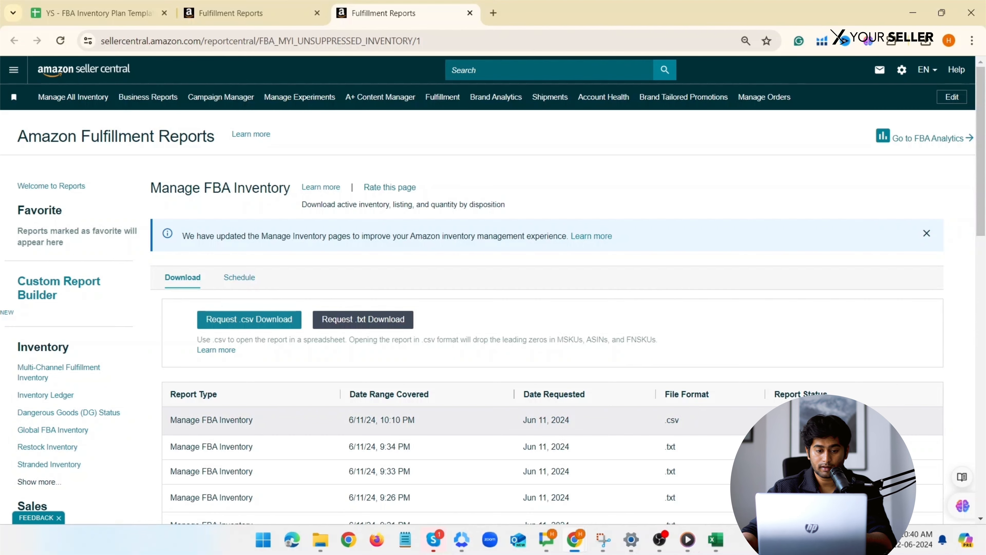
# Copy all data from the downloaded FBA inventory report into the template's Manage FBA Inventory sheet, starting at A1.
pyautogui.click(134, 9)
pyautogui.click(375, 513)
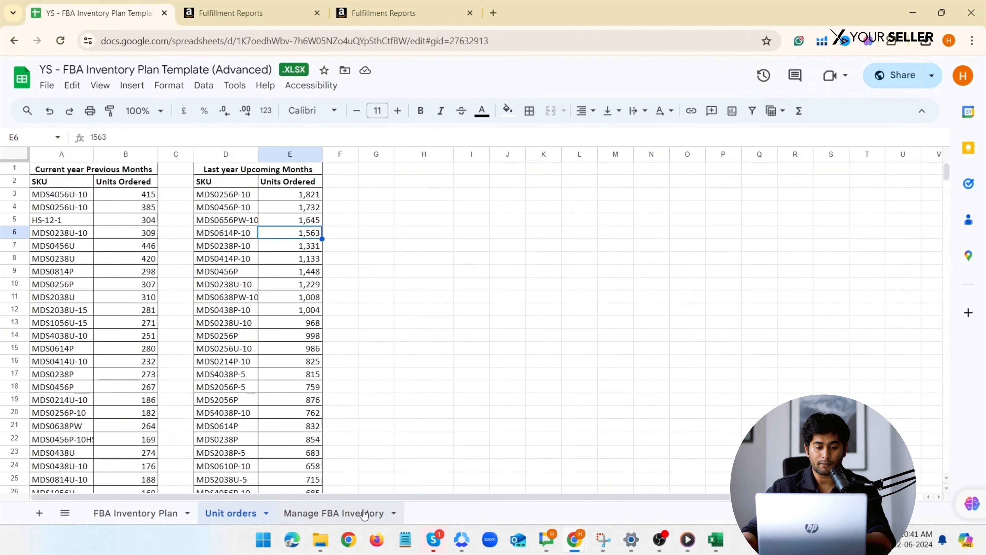
pyautogui.click(926, 40)
pyautogui.click(835, 102)
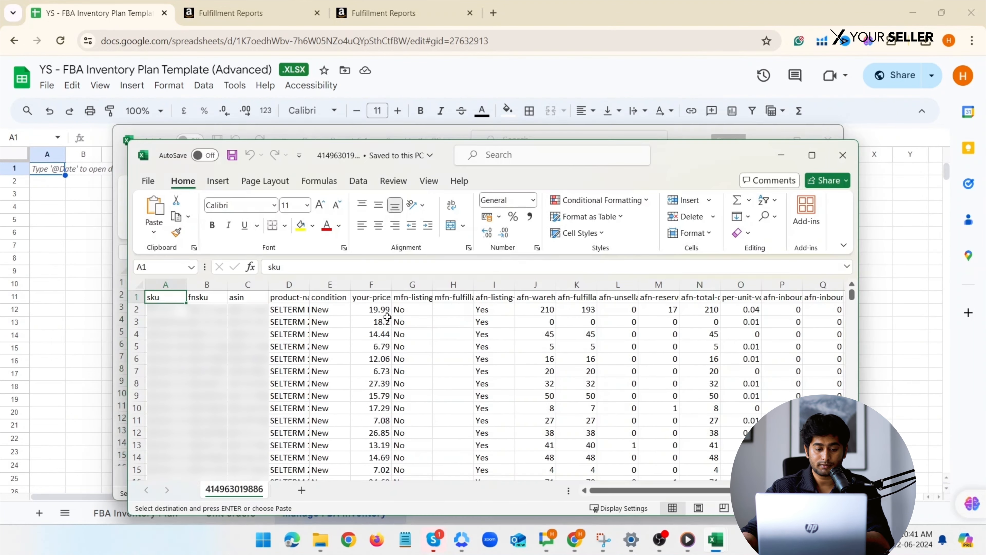
pyautogui.hotkey('ctrl', 'shift', 'Right')
pyautogui.hotkey('ctrl', 'shift', 'Down')
pyautogui.hotkey('ctrl', 'c')
pyautogui.click(48, 169)
pyautogui.hotkey('ctrl', 'v')
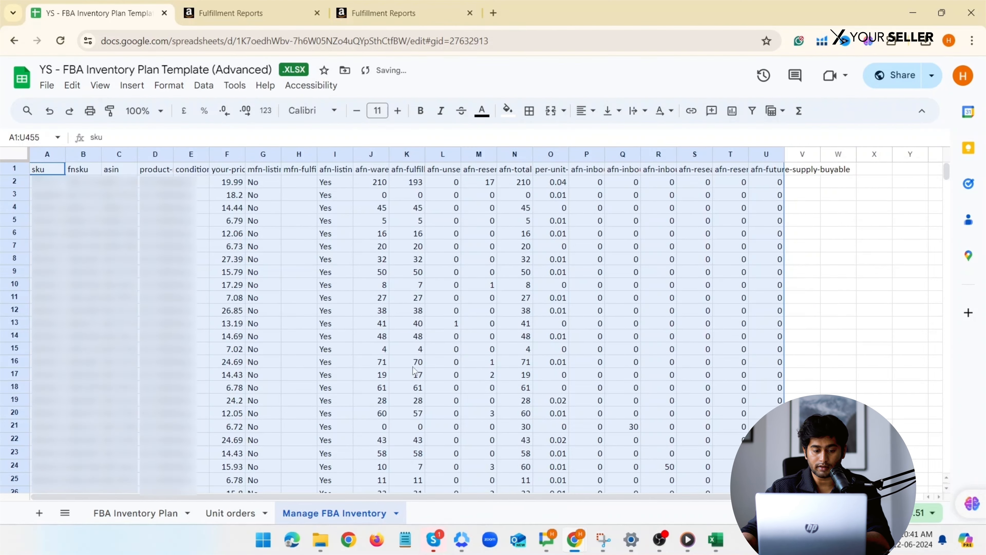
pyautogui.click(364, 262)
# Open the FBA Inventory Plan sheet and examine its calculated SKU rows, including the per-day average formula in D8.
pyautogui.click(136, 513)
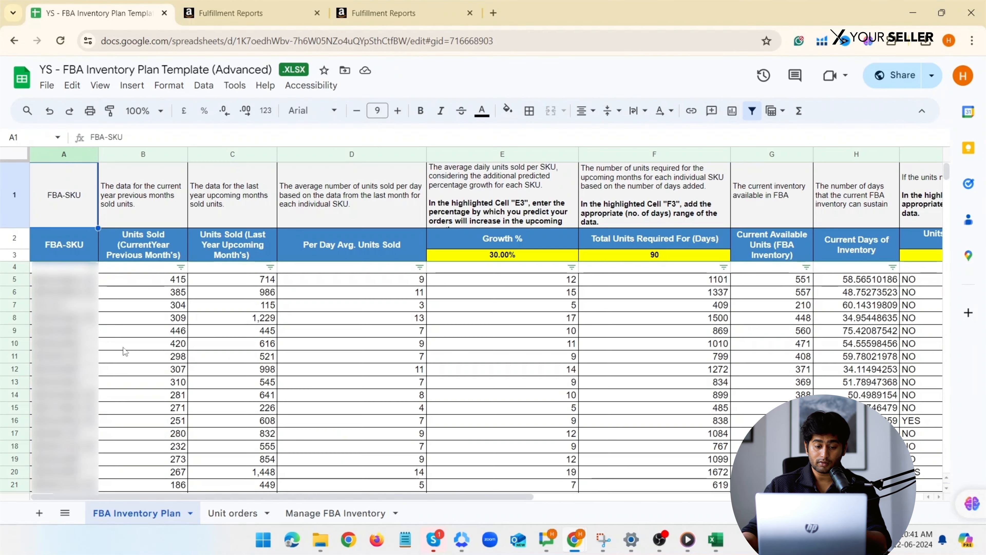
pyautogui.moveTo(87, 278); pyautogui.dragTo(920, 446)
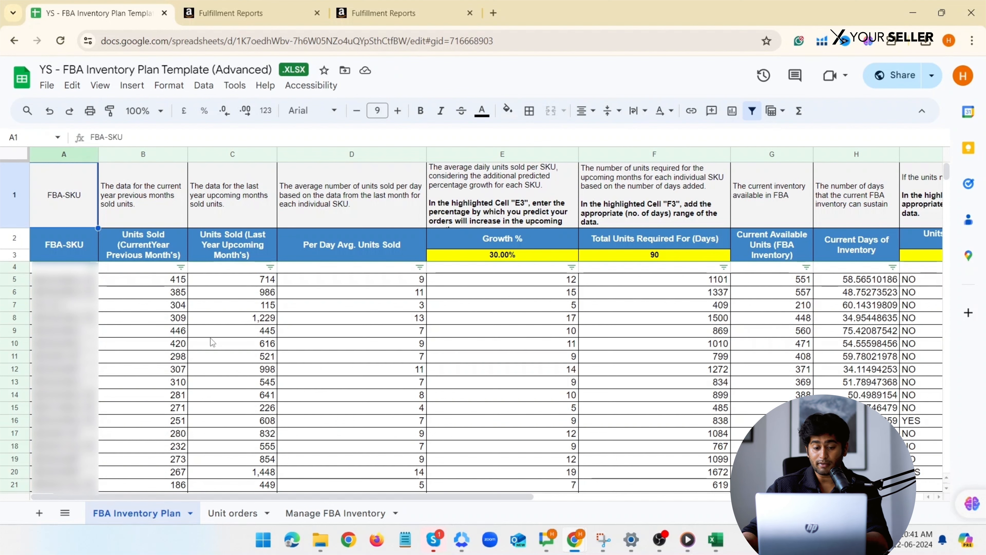
pyautogui.moveTo(87, 278); pyautogui.dragTo(921, 446)
pyautogui.click(318, 322)
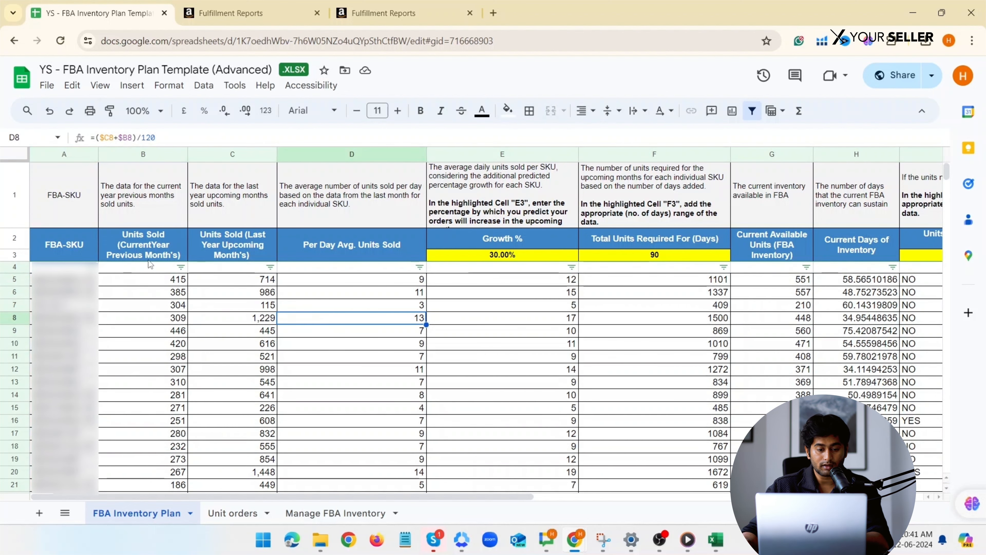
pyautogui.click(69, 206)
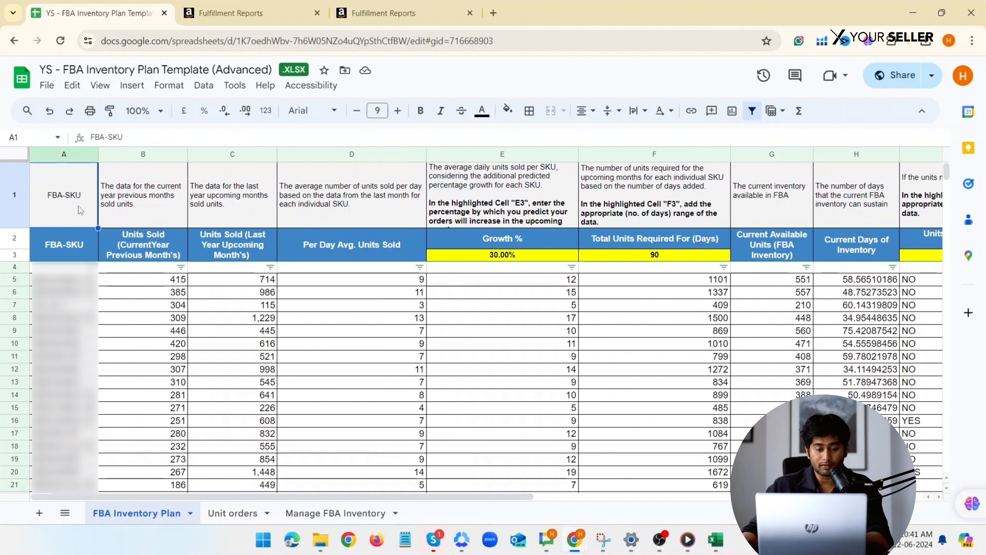
# Review the row 1 column descriptions from units sold in B1 through average daily units with growth in E1.
pyautogui.click(120, 202)
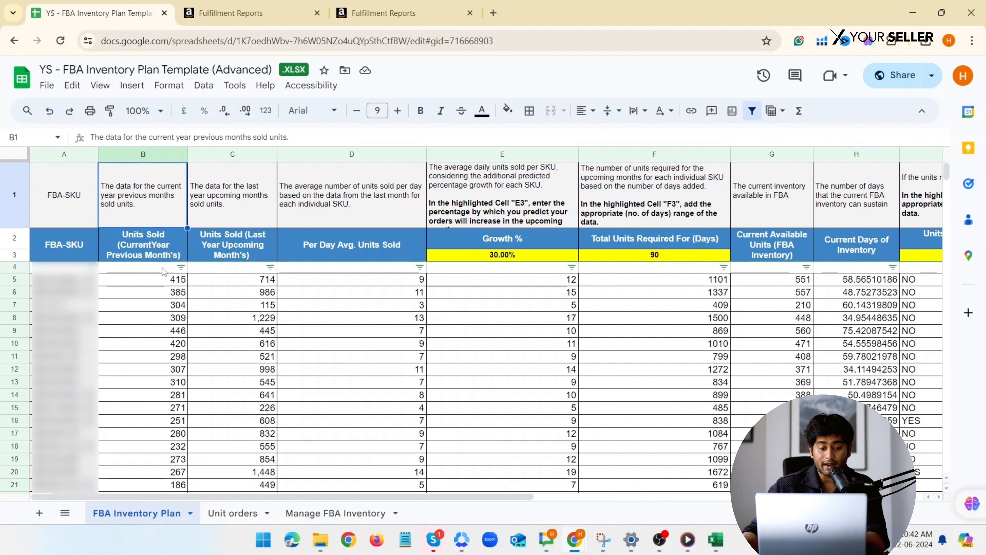
pyautogui.click(233, 212)
pyautogui.click(365, 200)
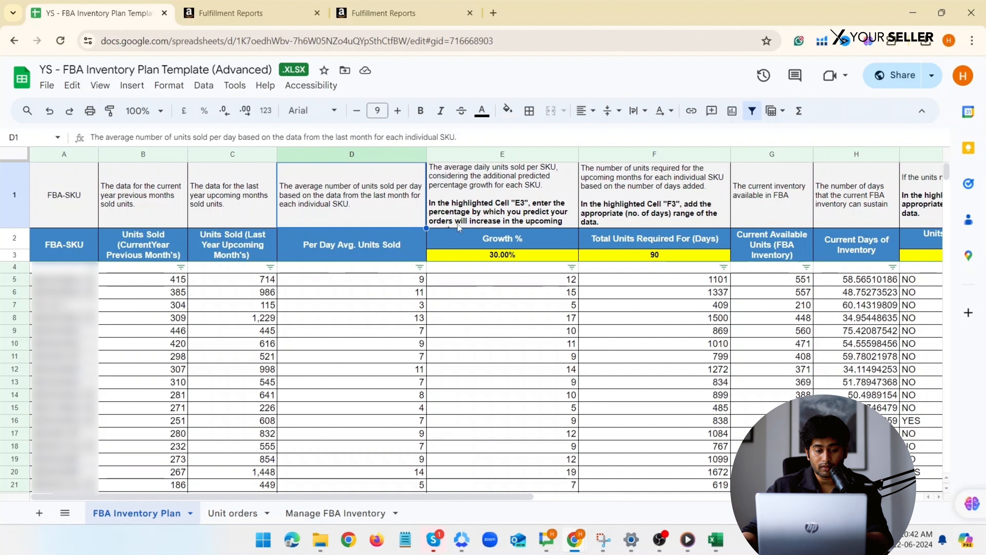
pyautogui.click(488, 198)
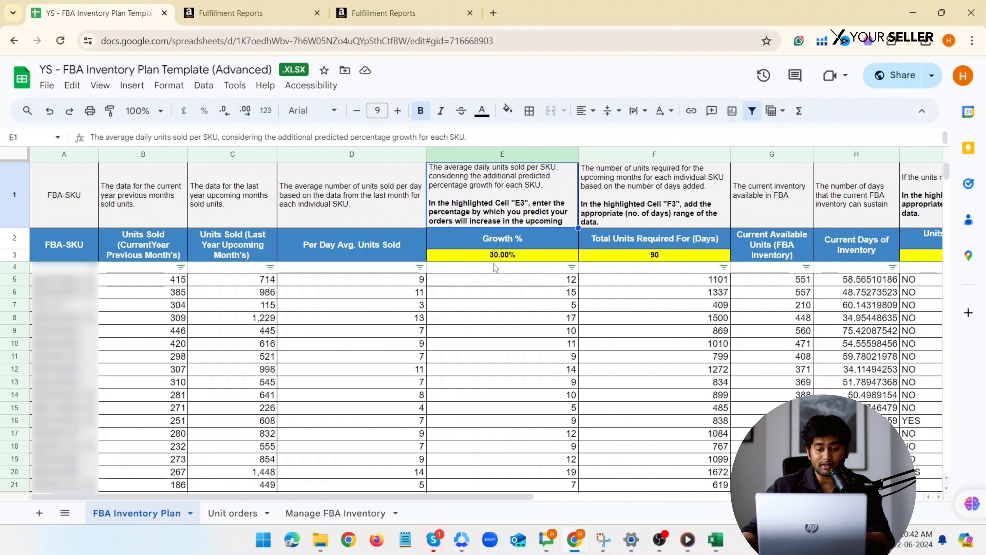
pyautogui.click(491, 256)
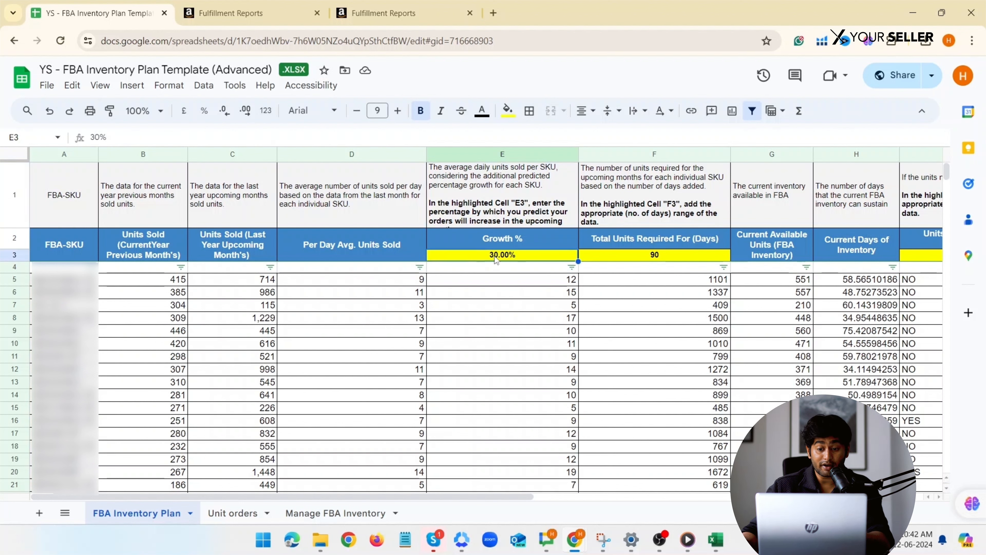
pyautogui.press('Up')
pyautogui.press('Up')
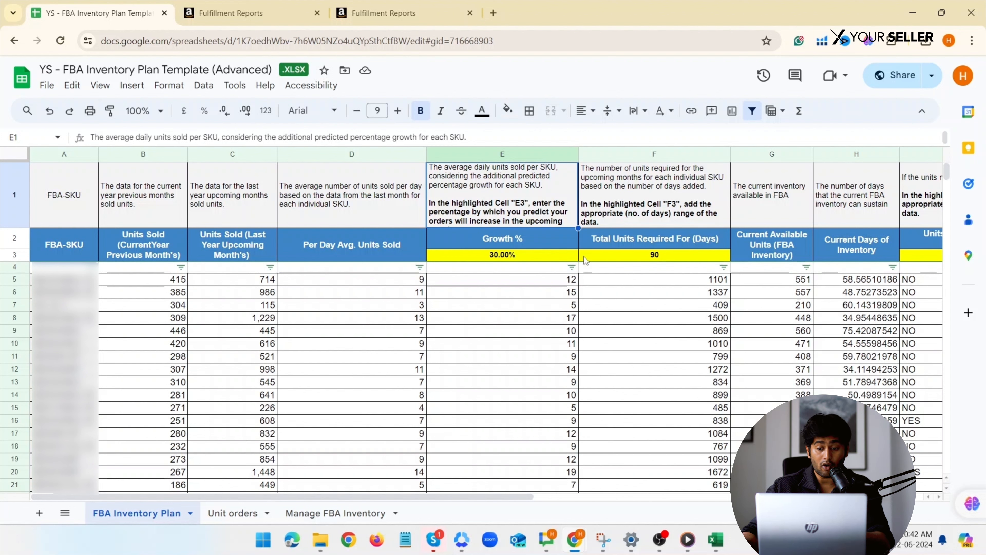
# Set the Growth % in E3 to 15%.
pyautogui.click(492, 257)
pyautogui.doubleClick(495, 257)
pyautogui.doubleClick(500, 254)
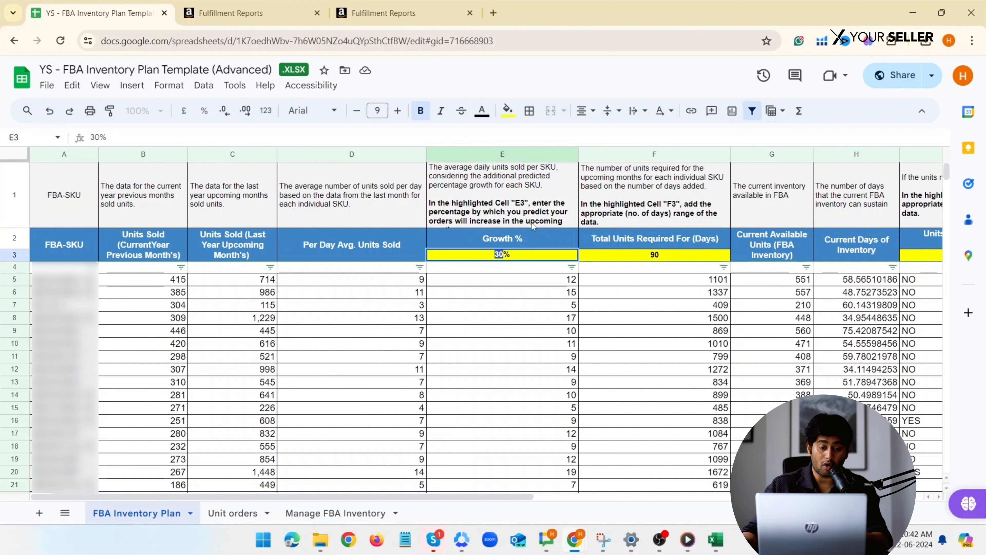
pyautogui.write('15')
pyautogui.click(478, 286)
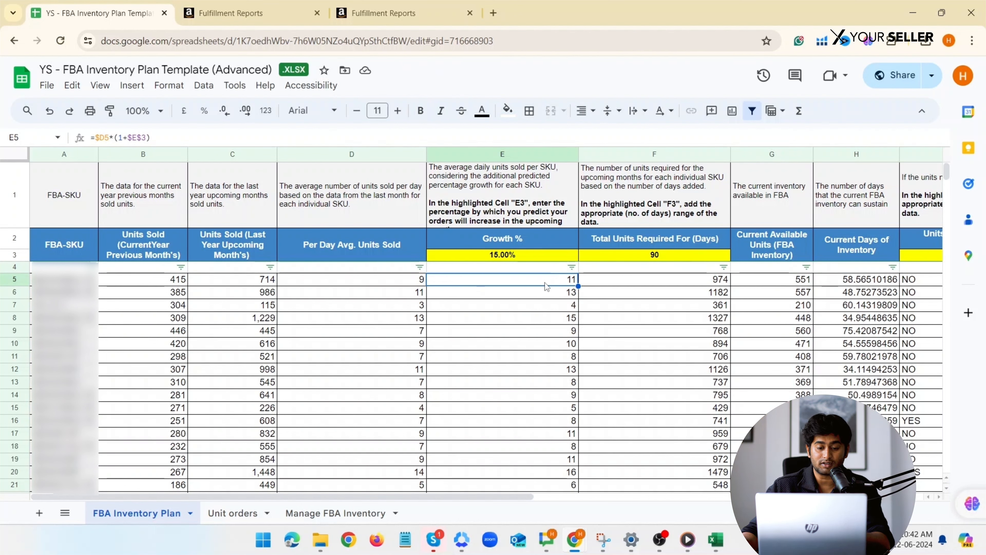
# Select E5:E17 to examine the growth-adjusted average daily units for the first SKUs.
pyautogui.hotkey('shift', 'Down')
pyautogui.hotkey('shift', 'Down')
pyautogui.hotkey('shift', 'Down')
pyautogui.hotkey('shift', 'Down')
pyautogui.hotkey('shift', 'Down')
pyautogui.hotkey('shift', 'Down')
pyautogui.hotkey('shift', 'Down')
pyautogui.hotkey('shift', 'Down')
pyautogui.hotkey('shift', 'Down')
pyautogui.hotkey('shift', 'Down')
pyautogui.hotkey('shift', 'Down')
pyautogui.hotkey('shift', 'Down')
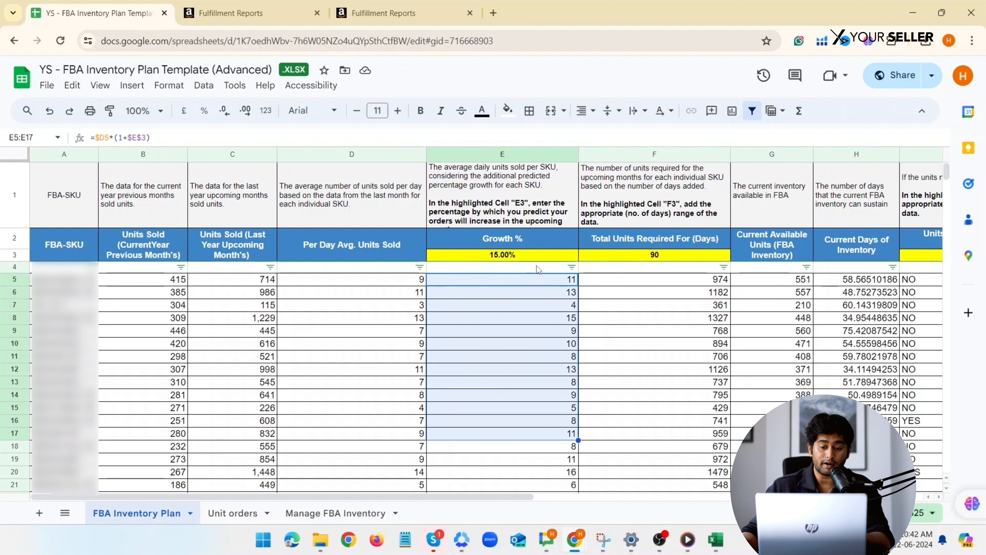
# Set the Total Units Required days range in F3 to 60 and review the recalculated quantities in F5:F19.
pyautogui.click(652, 240)
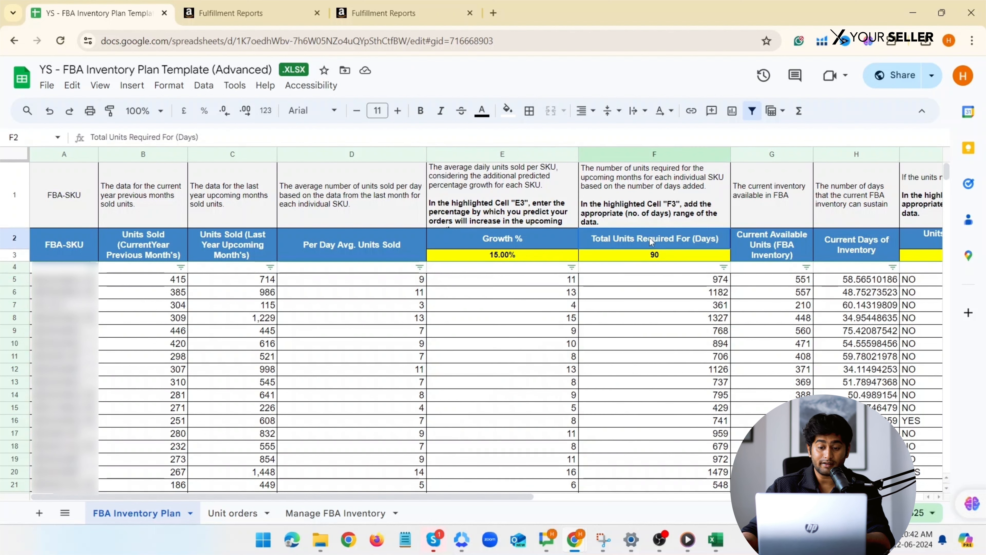
pyautogui.click(653, 258)
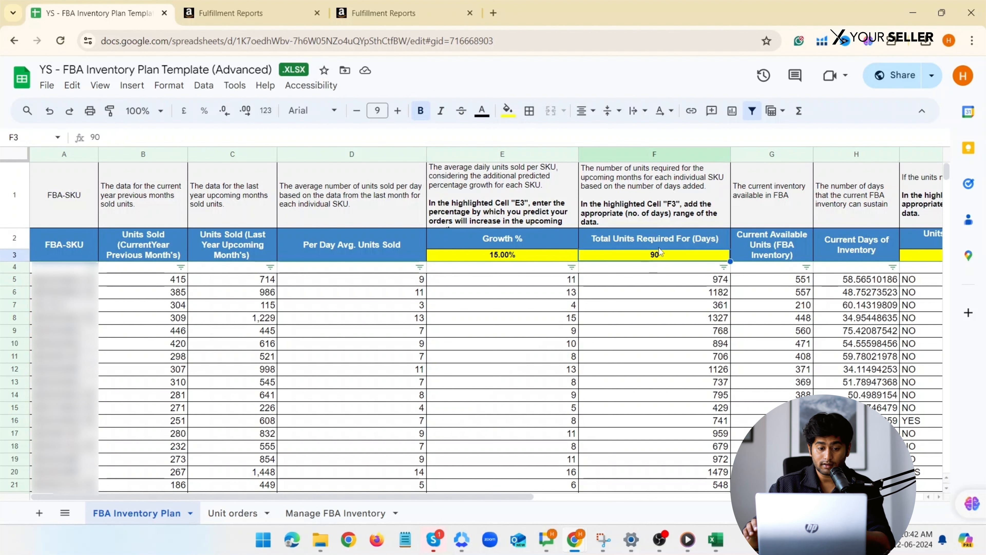
pyautogui.write('60')
pyautogui.click(666, 290)
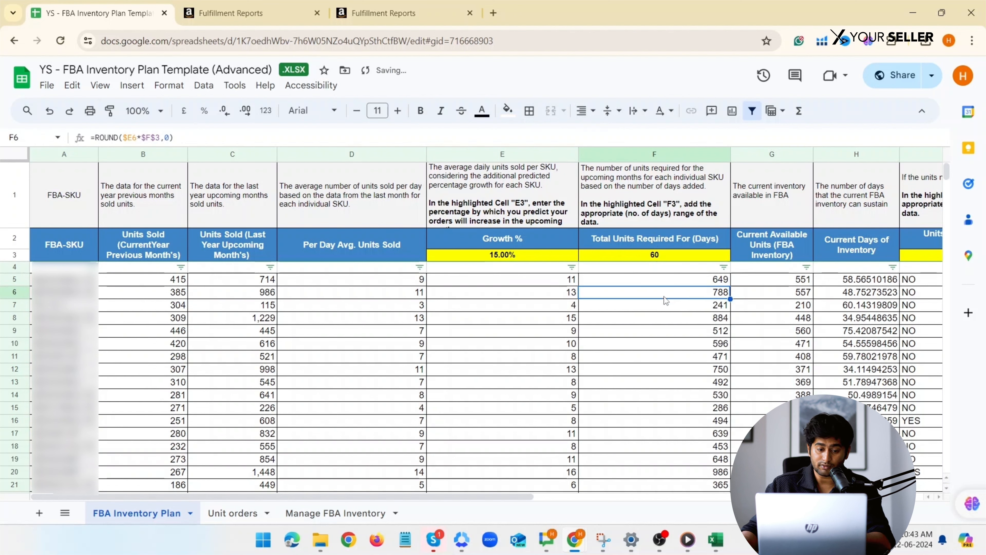
pyautogui.click(669, 256)
pyautogui.moveTo(677, 279); pyautogui.dragTo(686, 457)
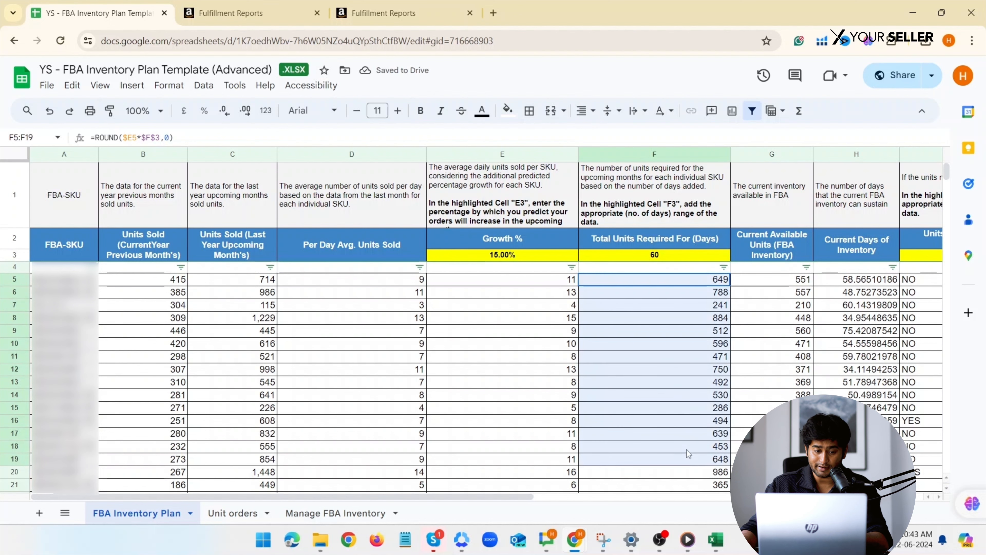
pyautogui.click(669, 256)
# Examine the Current Available Units values in G5:G14 and the Current Days of Inventory values in H5:H13.
pyautogui.click(758, 243)
pyautogui.moveTo(777, 190); pyautogui.dragTo(788, 272)
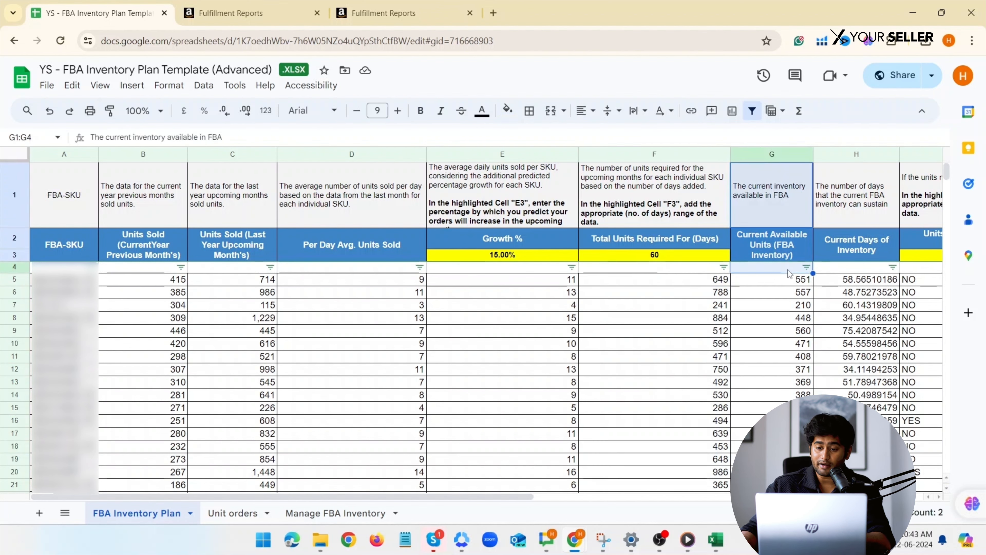
pyautogui.click(769, 207)
pyautogui.click(770, 254)
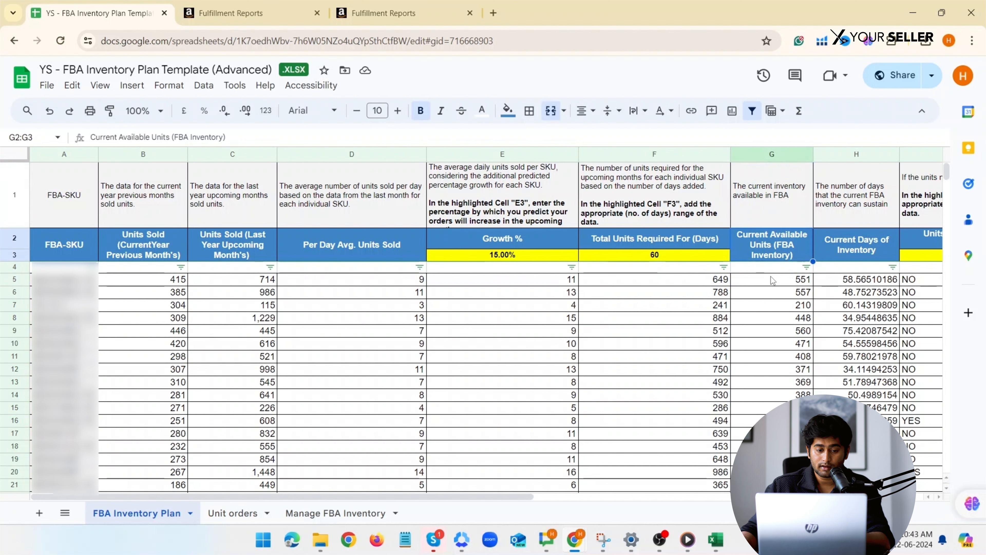
pyautogui.moveTo(772, 281); pyautogui.dragTo(763, 395)
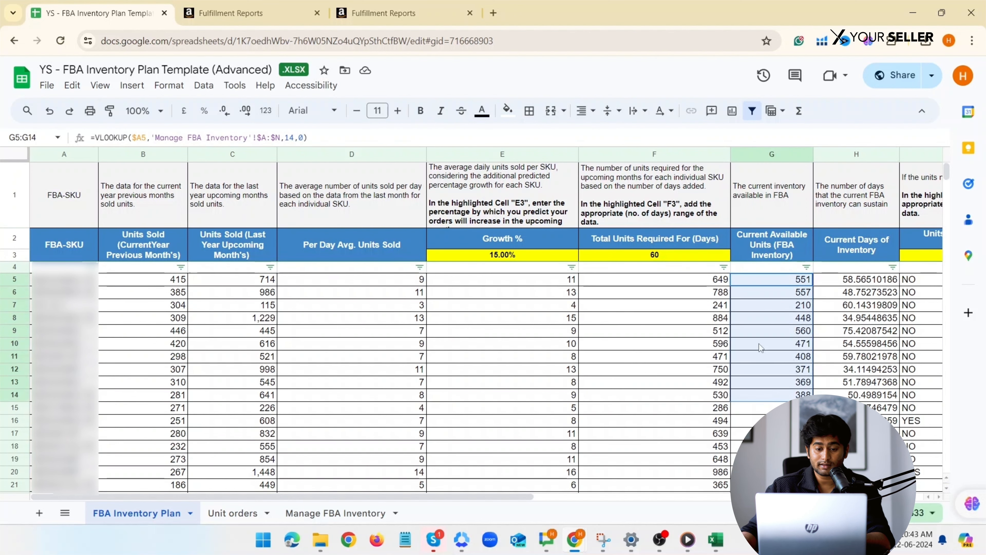
pyautogui.moveTo(515, 496); pyautogui.dragTo(727, 497)
pyautogui.click(523, 251)
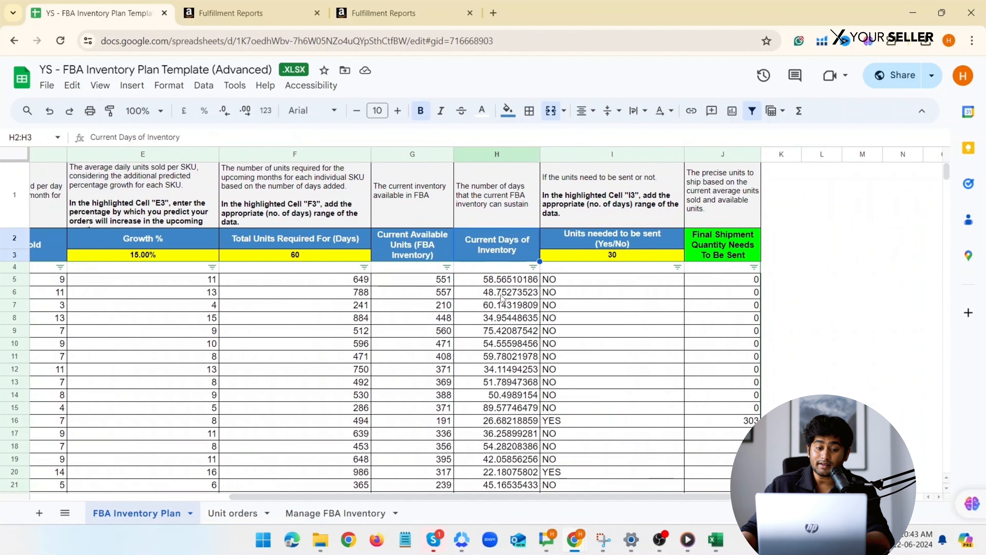
pyautogui.moveTo(501, 279); pyautogui.dragTo(501, 366)
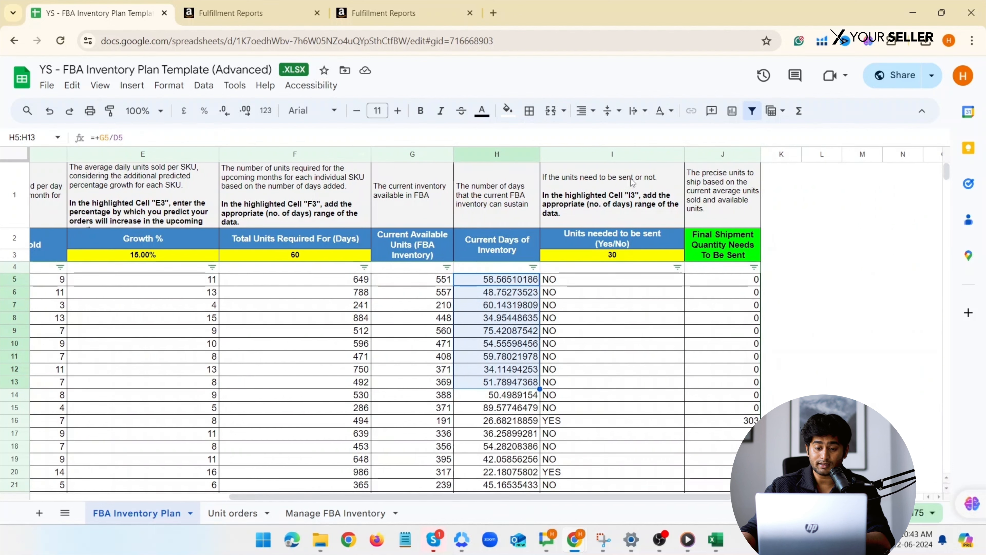
# Try a 90-day range in I3 for the Units needed to be sent column.
pyautogui.click(630, 221)
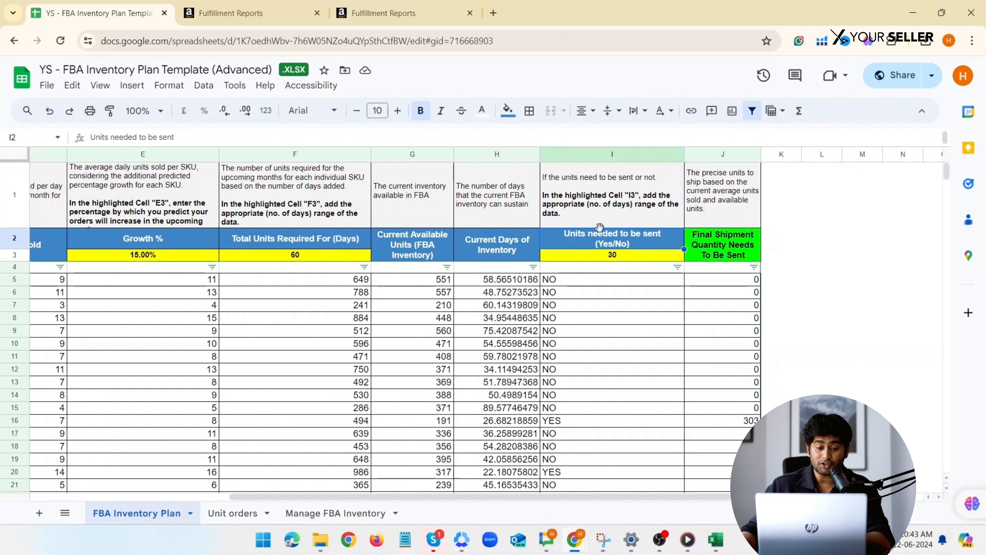
pyautogui.click(585, 253)
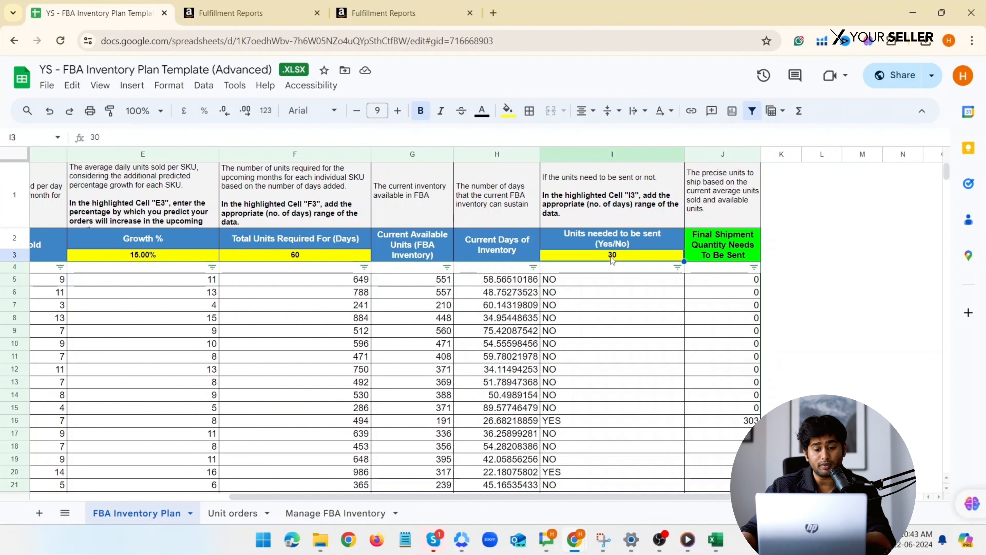
pyautogui.write('9')
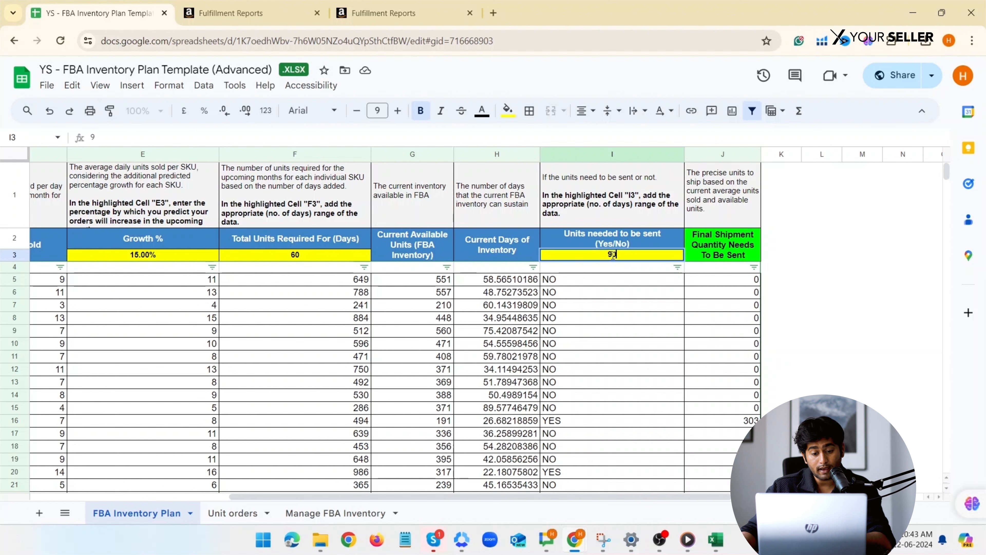
pyautogui.click(613, 308)
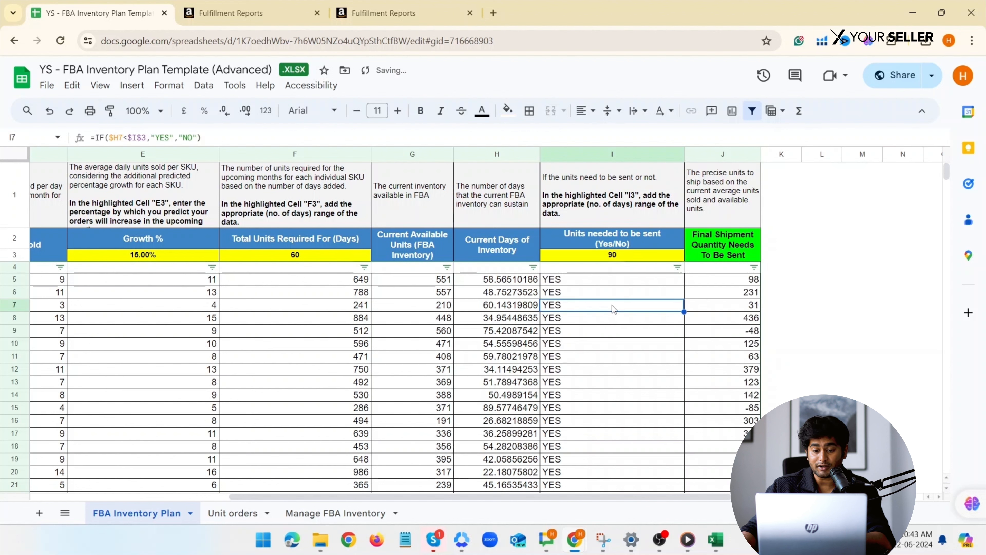
# Set the days range for Units needed to be sent in I3 to 60.
pyautogui.click(609, 257)
pyautogui.press('BackSpace')
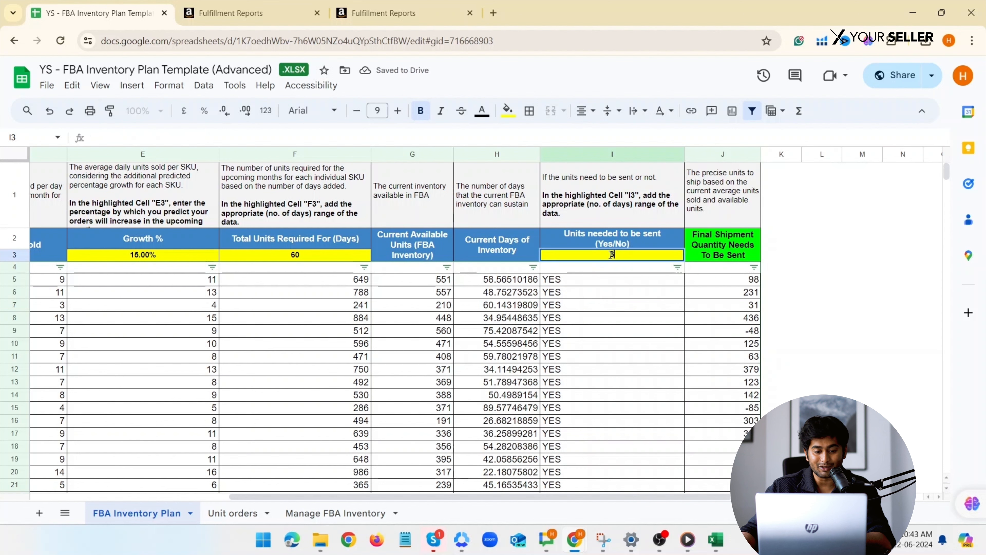
pyautogui.write('60')
pyautogui.click(619, 295)
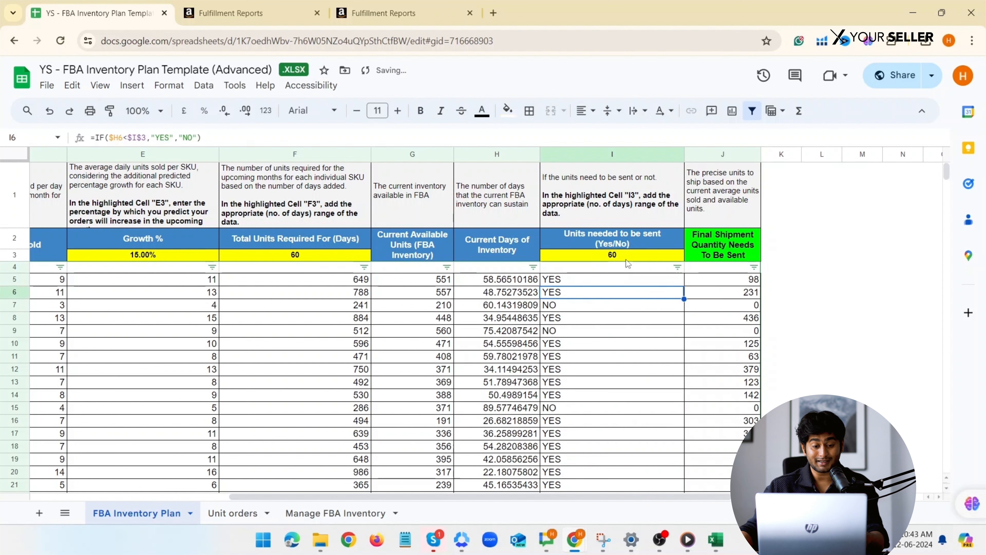
pyautogui.click(623, 244)
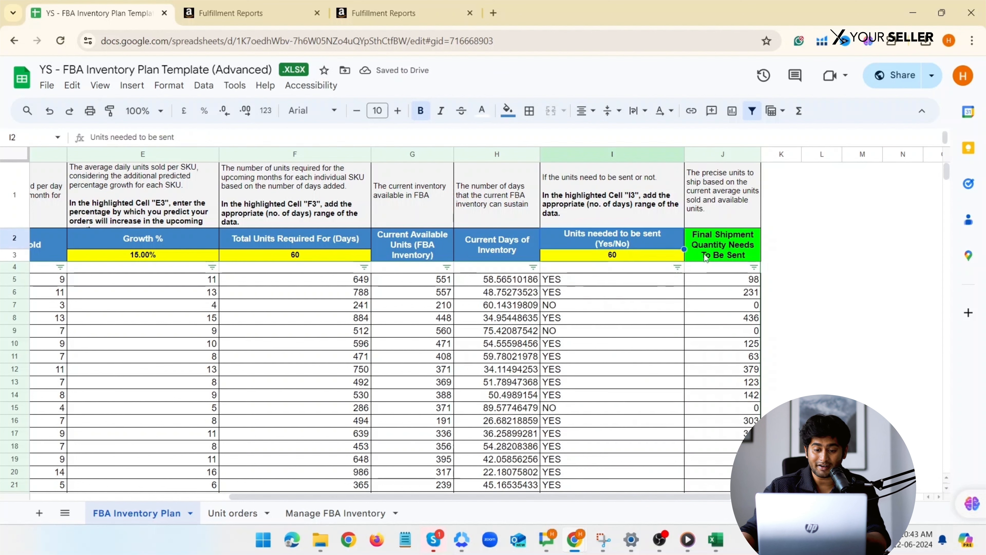
# Examine the Final Shipment Quantity Needs To Be Sent values in J5:J19 and the formula in J5.
pyautogui.click(741, 241)
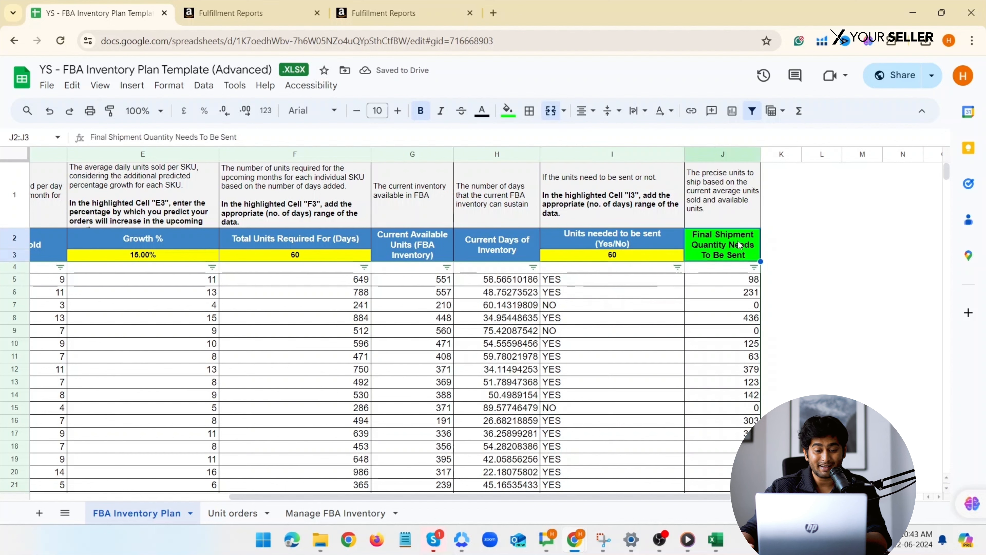
pyautogui.moveTo(735, 279); pyautogui.dragTo(734, 459)
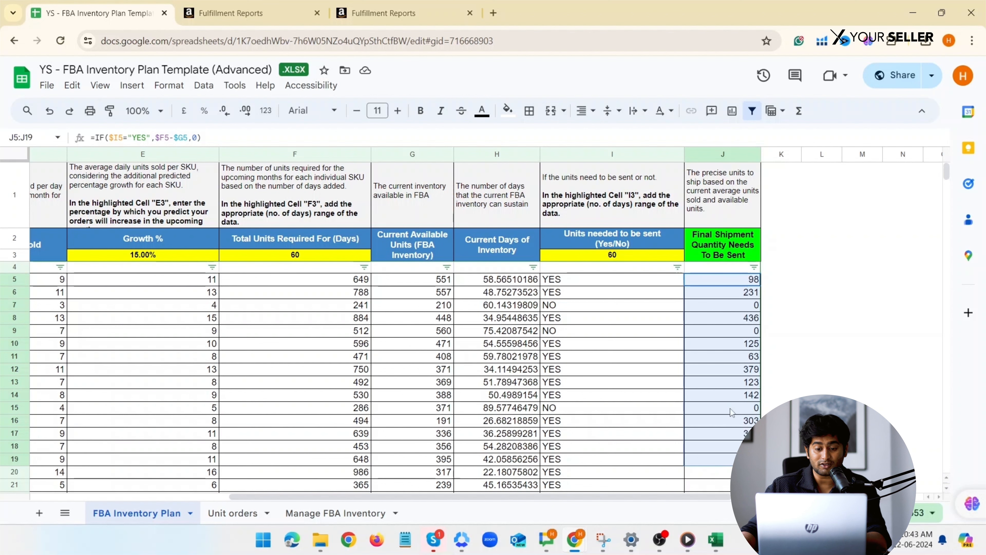
pyautogui.click(738, 283)
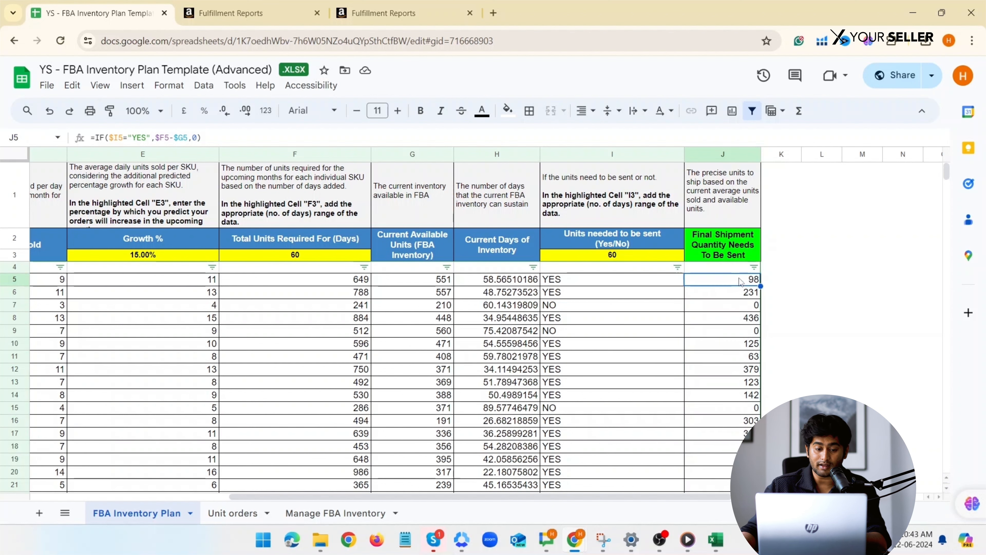